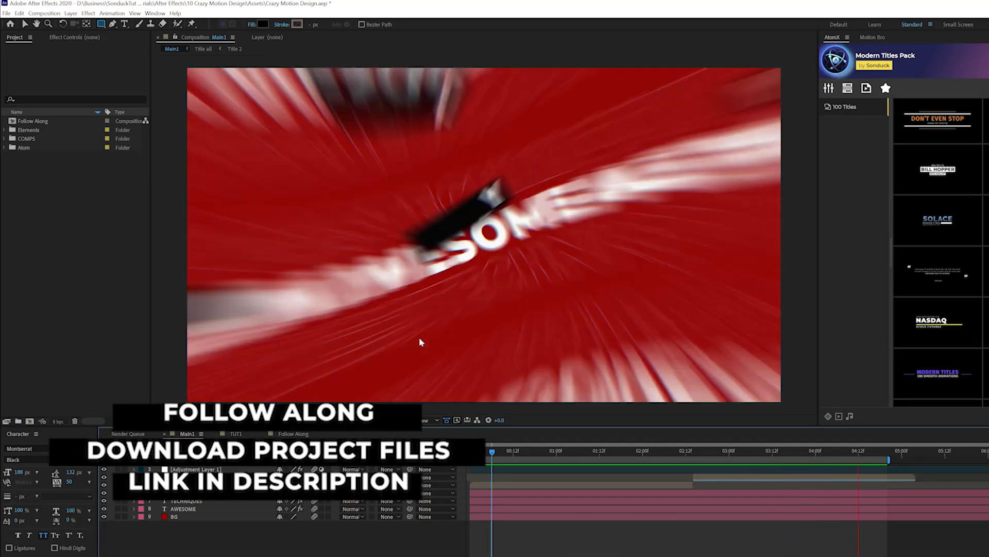
Apply CC RepeTile from Effect > Stylize to the AWESOME text layer in TUT1
key(space)
click(235, 434)
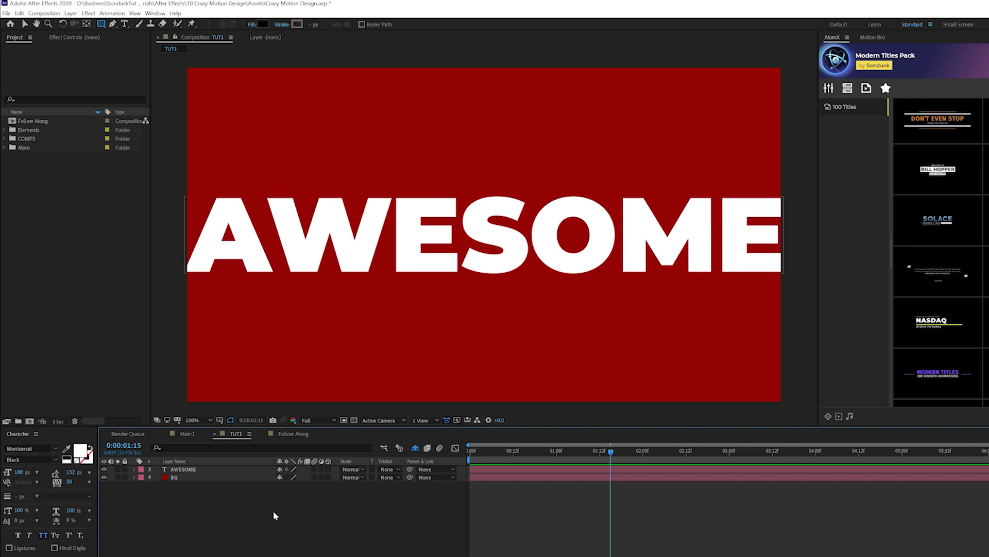
click(185, 469)
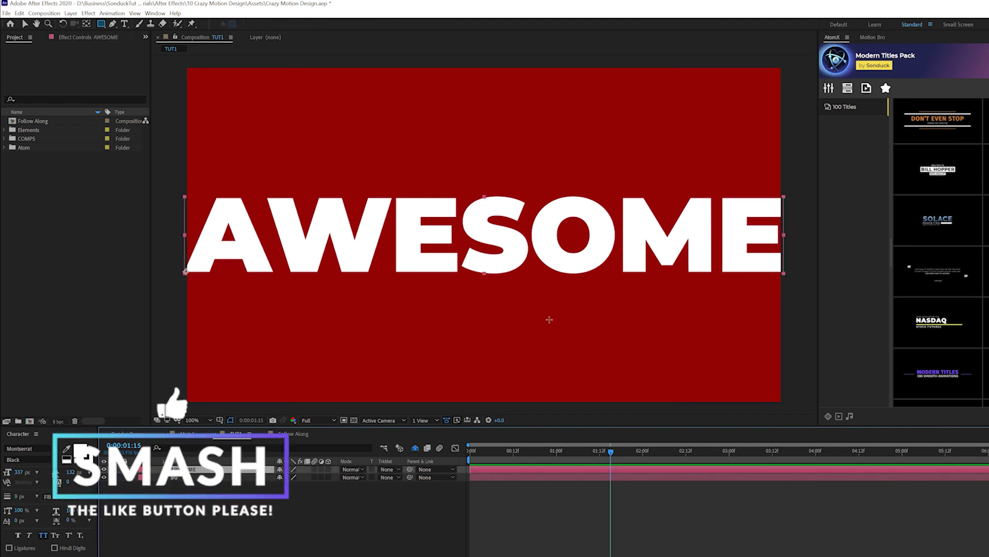
key(Home)
click(88, 13)
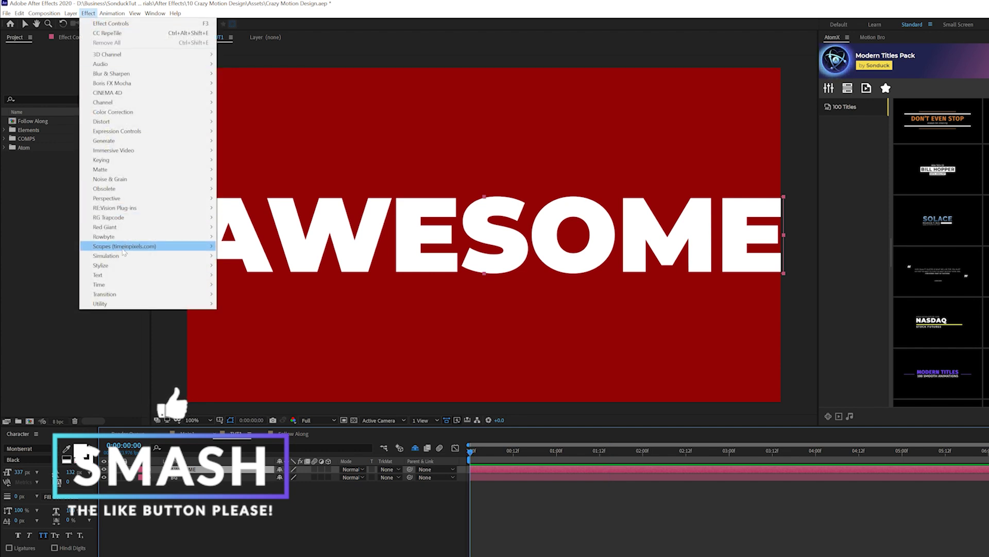
mouse_move(124, 267)
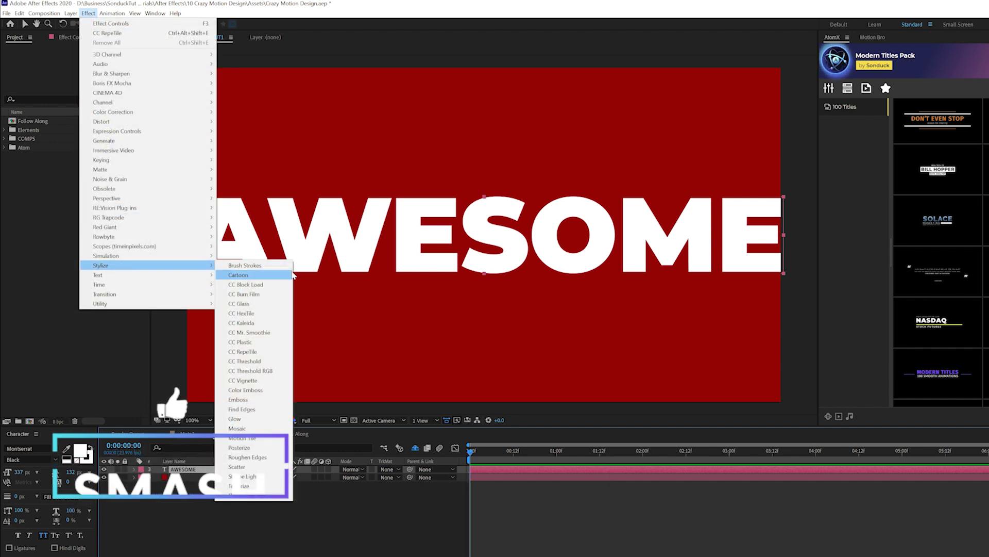
click(250, 351)
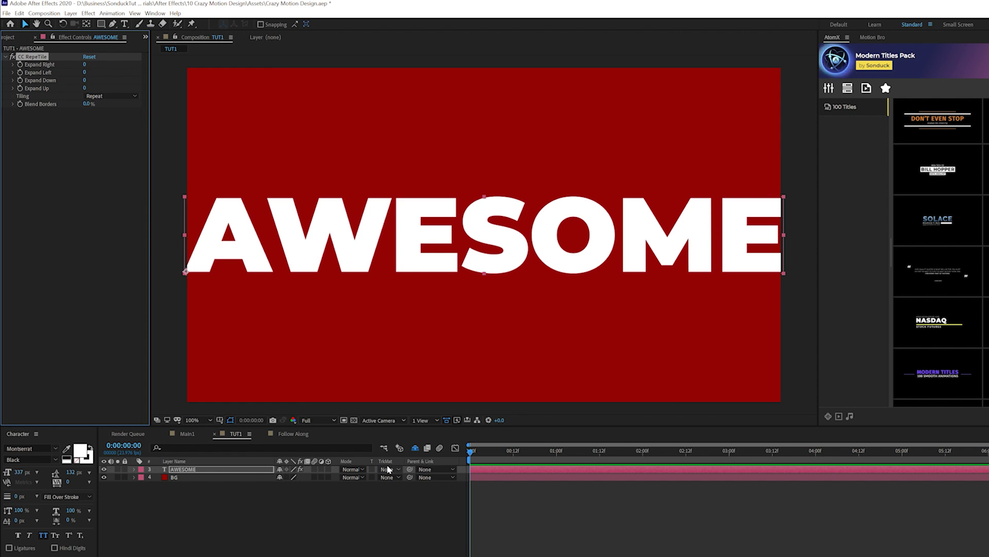
Keyframe AWESOME's Position at 0 and slide it left to X -756.7 at 6:00
key(p)
click(158, 477)
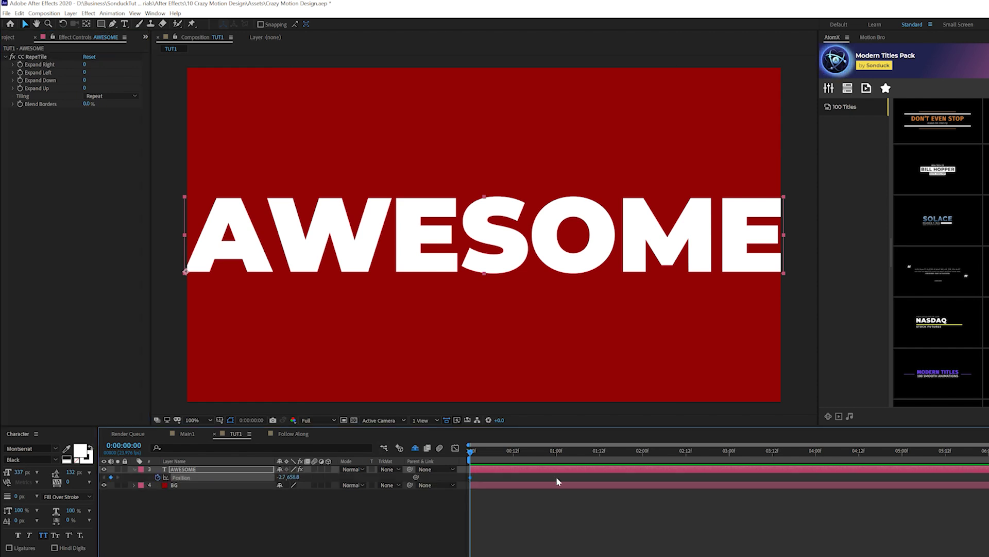
drag(942, 463, 986, 463)
drag(281, 476, 237, 476)
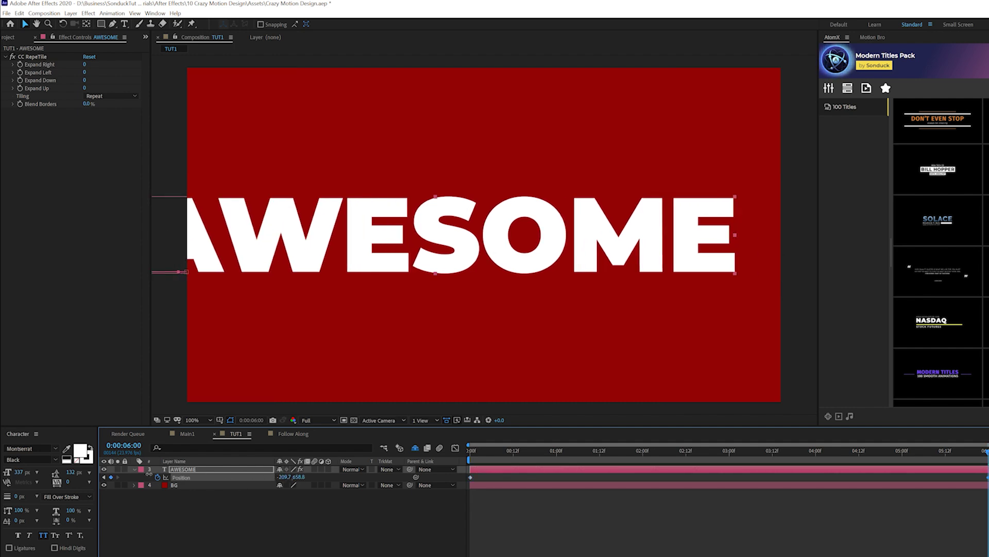
drag(149, 474, 151, 474)
drag(288, 478, 127, 469)
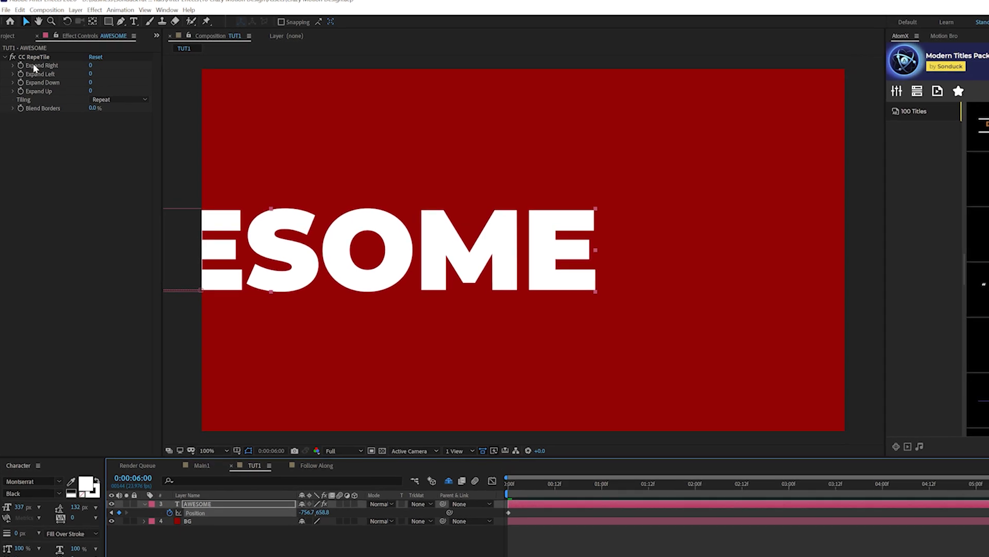
Set CC RepeTile Expand Left to 74 and Expand Right to 1466, then preview from the start
drag(92, 73, 589, 128)
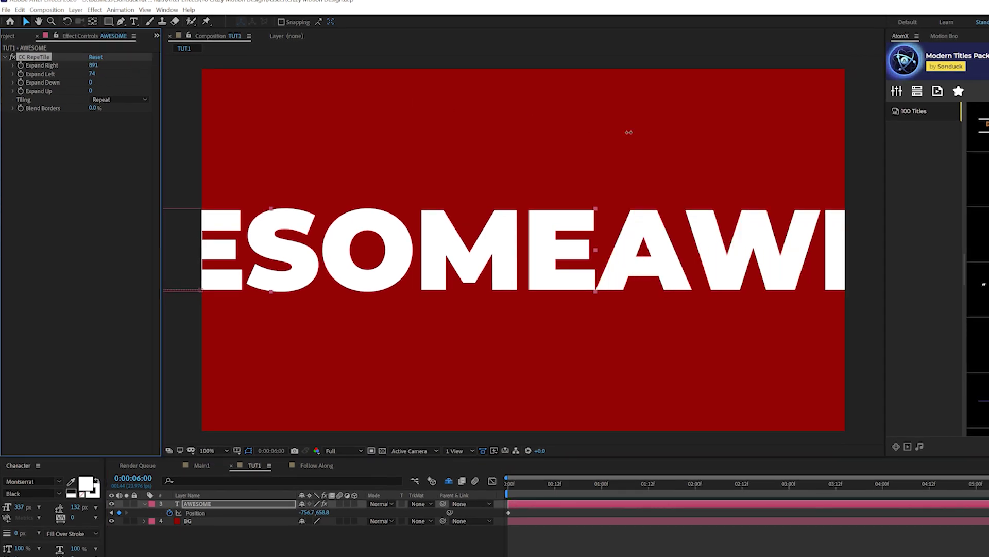
drag(899, 157, 925, 159)
drag(720, 485, 454, 487)
key(space)
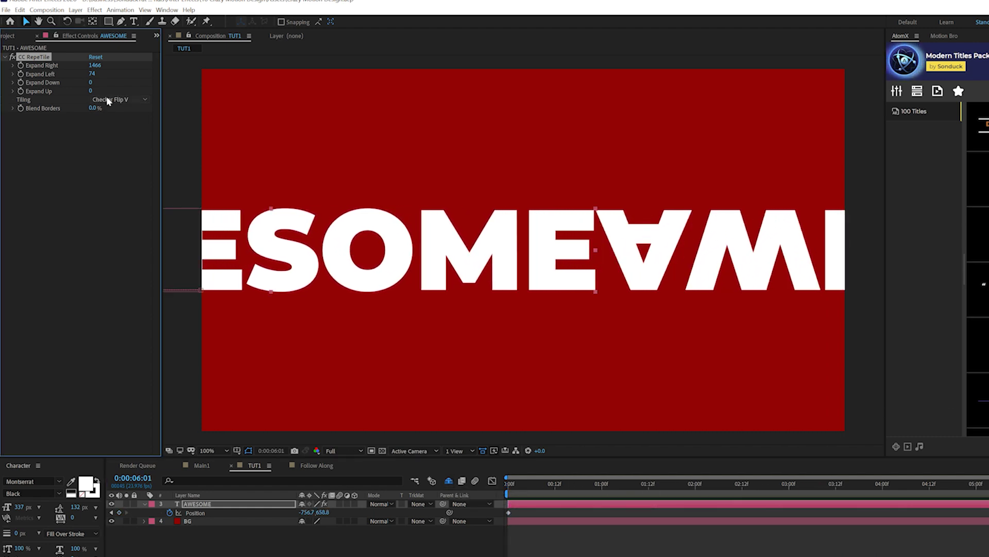
Try Checker Flip H tiling in CC RepeTile, then settle on Checker Flip V after previewing
click(109, 100)
click(115, 119)
click(116, 98)
click(117, 171)
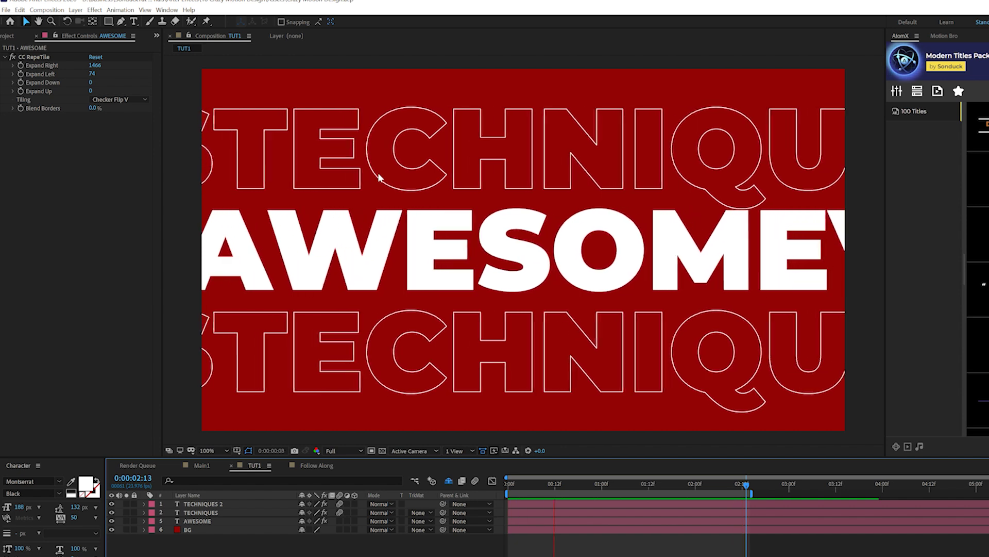
key(space)
click(190, 521)
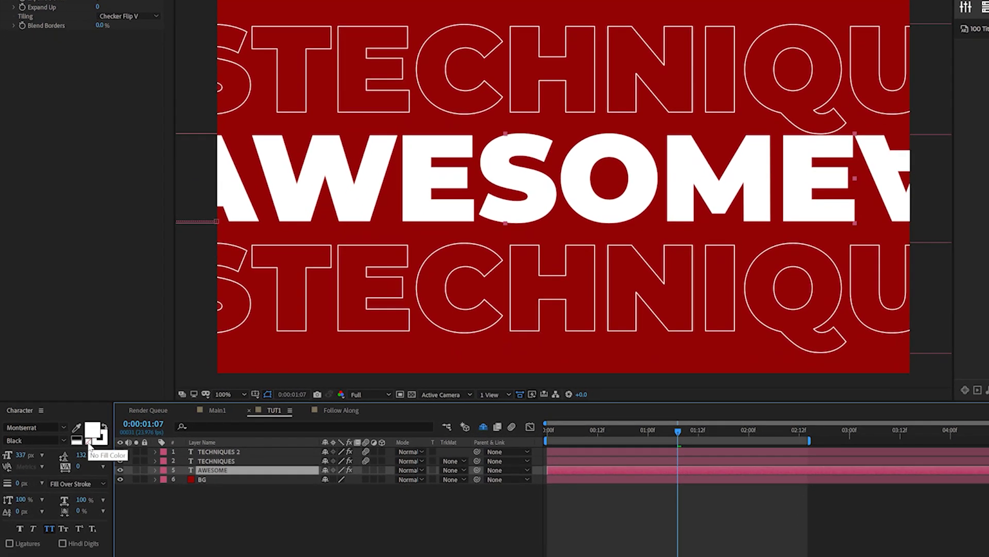
Set AWESOME's fill to No Fill and its stroke width to 8 px
click(88, 443)
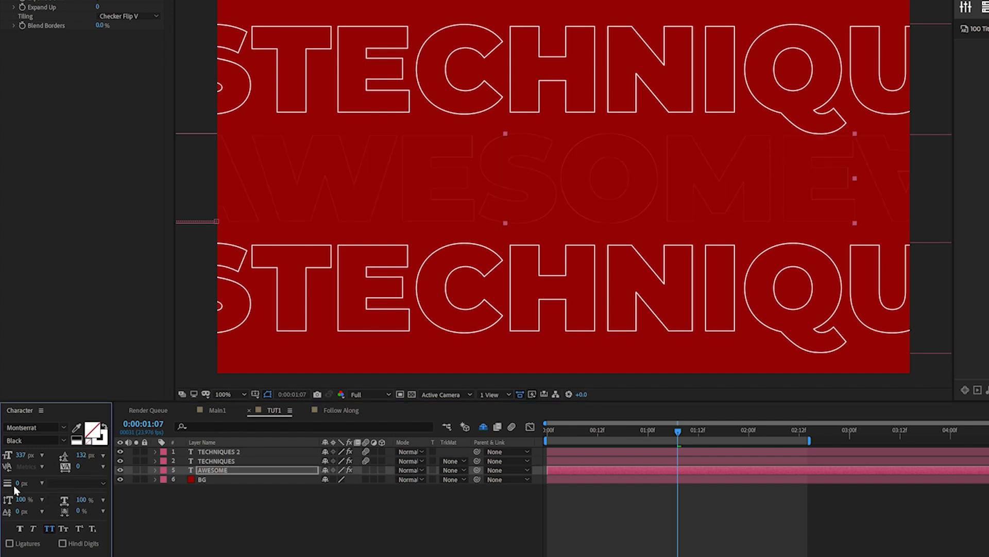
drag(17, 484, 21, 483)
click(312, 531)
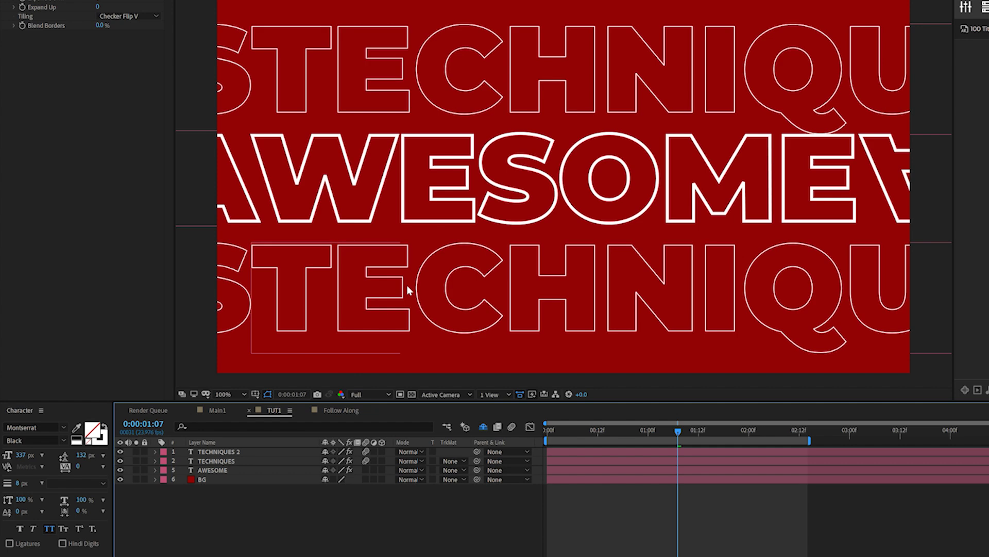
click(407, 286)
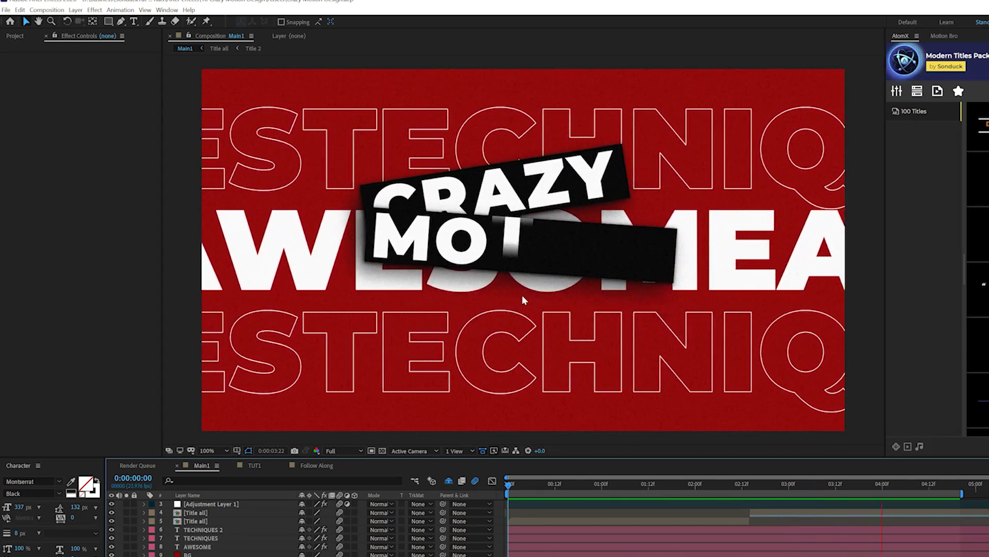
Draw a black rectangle over the CRAZY text with the Rectangle tool
click(256, 465)
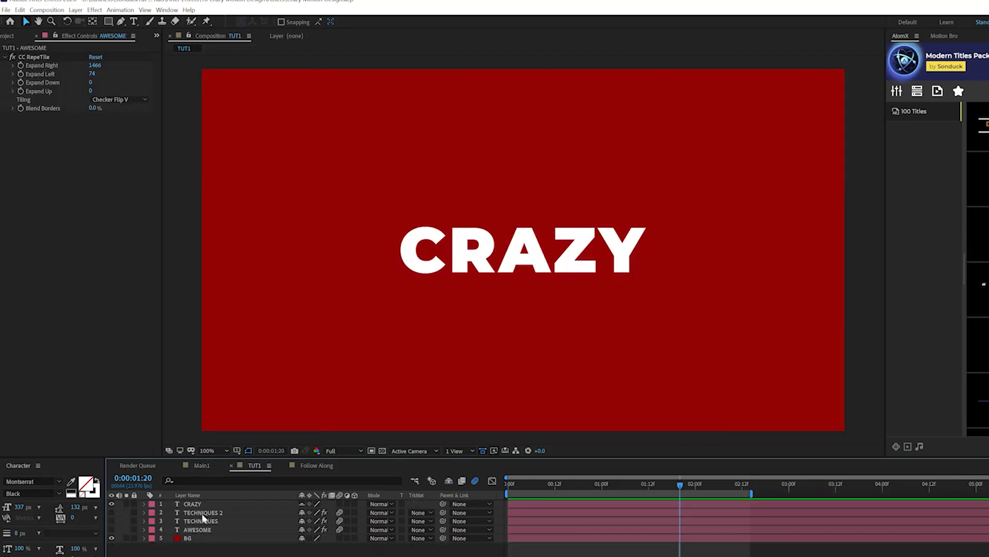
click(195, 503)
click(109, 21)
click(111, 21)
drag(374, 212, 659, 284)
Move Shape Layer 1 below CRAZY, centre it, and expand Rectangle Path 1 to its Size
drag(191, 532, 191, 542)
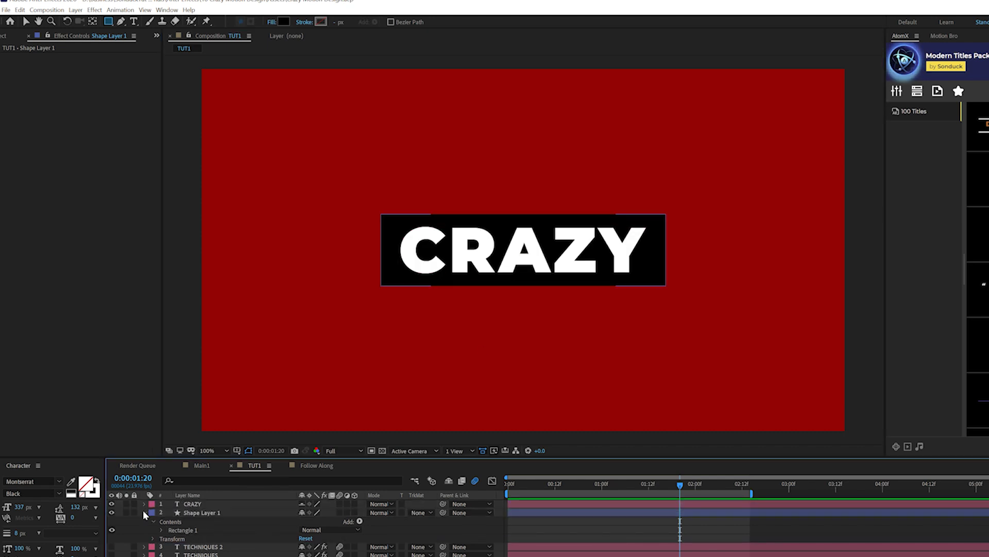
click(145, 513)
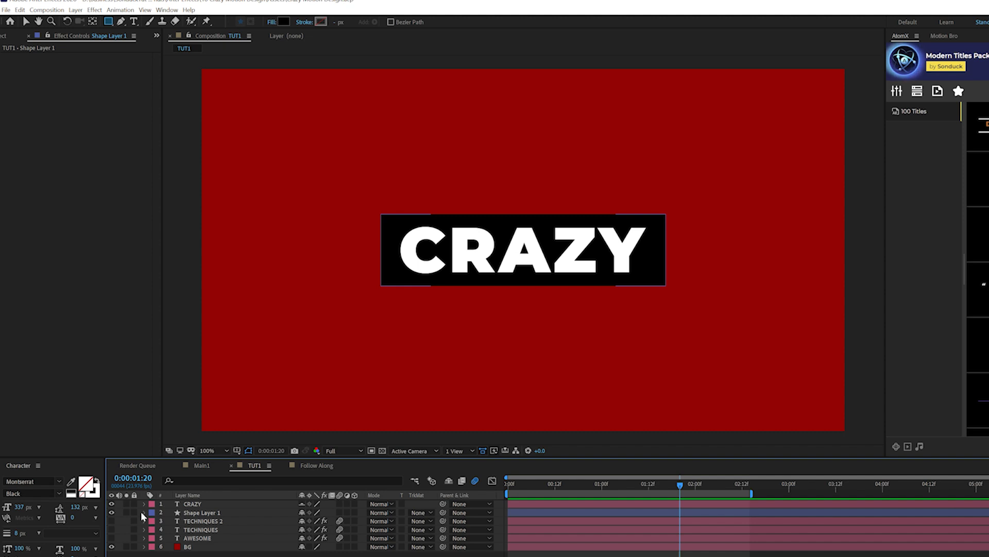
click(144, 512)
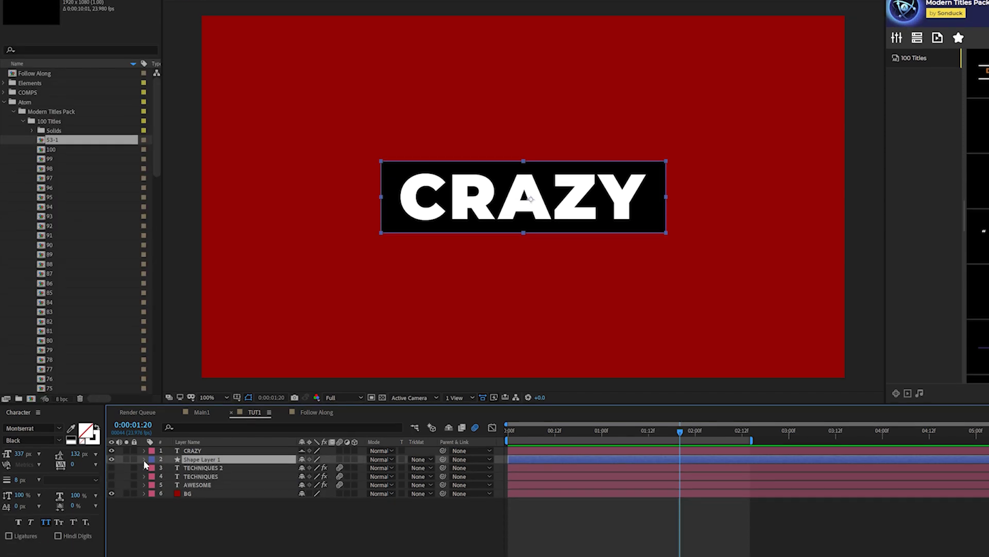
click(144, 512)
click(163, 472)
click(171, 482)
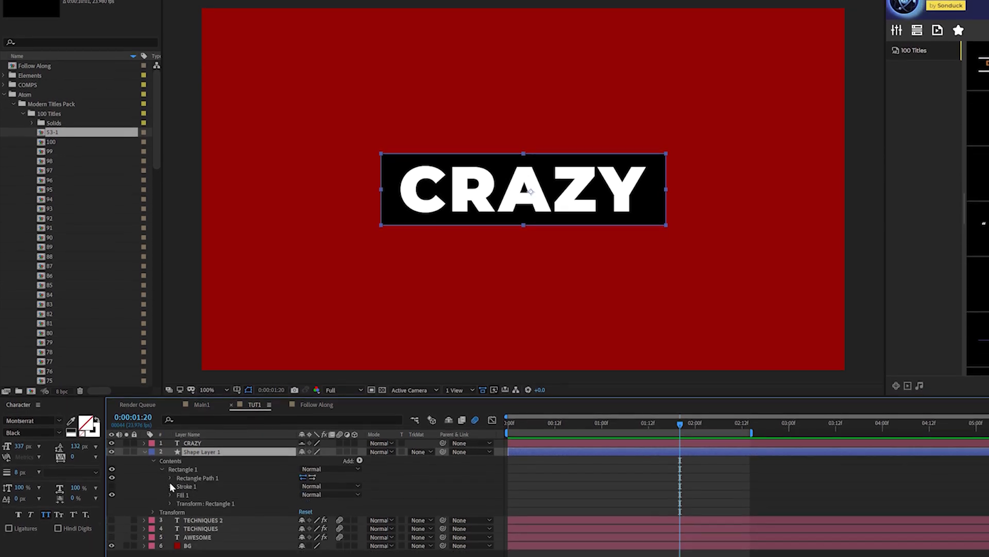
Drive Rectangle Path 1's Size with an expression using CRAZY's sourceRectAtTime width and height
alt+click(187, 482)
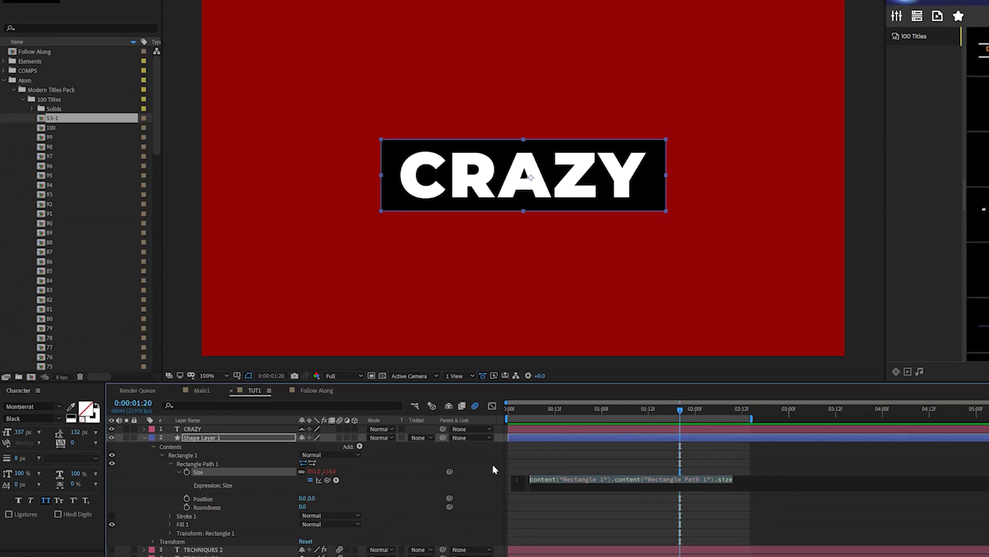
text(s=)
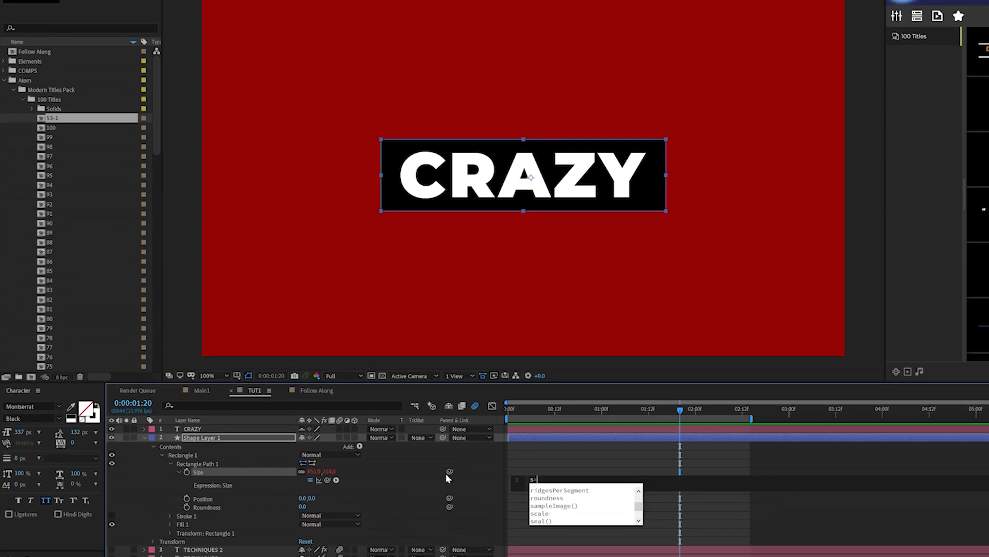
drag(327, 479, 189, 431)
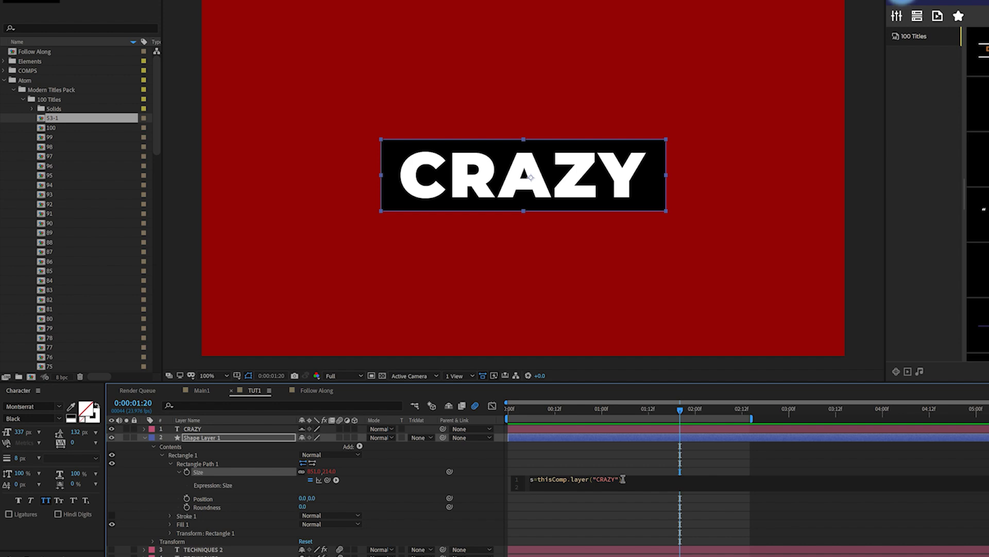
key(ctrl+v)
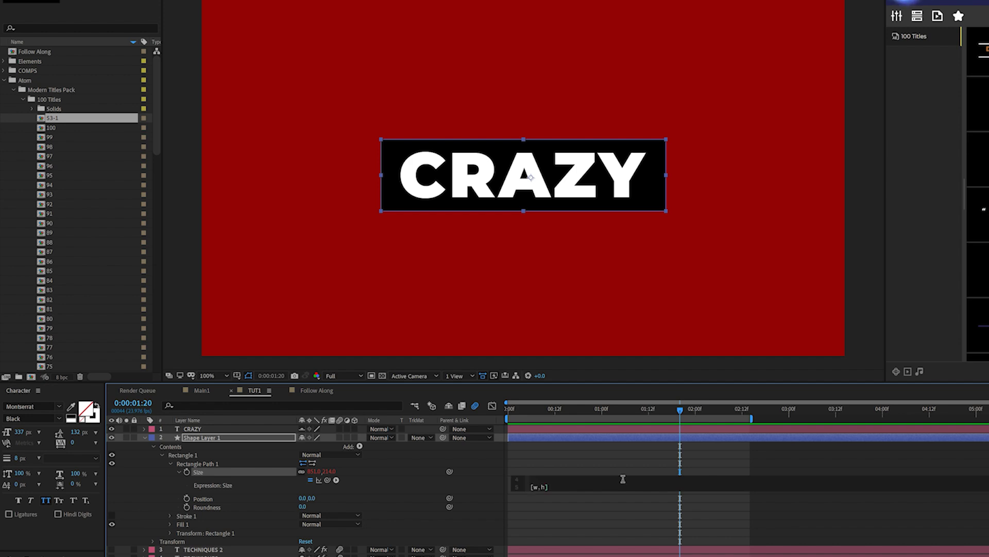
click(583, 456)
click(545, 500)
click(561, 507)
drag(559, 509, 530, 487)
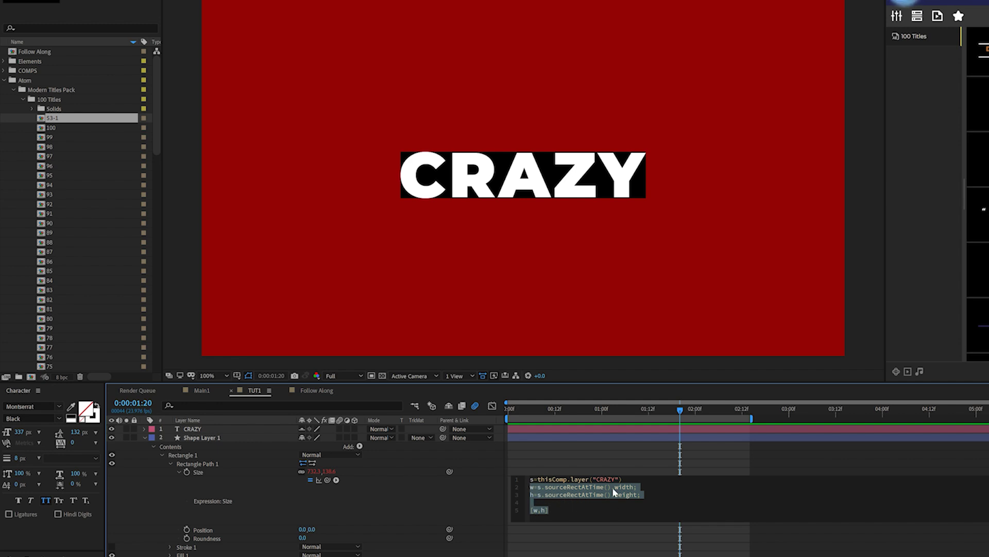
click(549, 446)
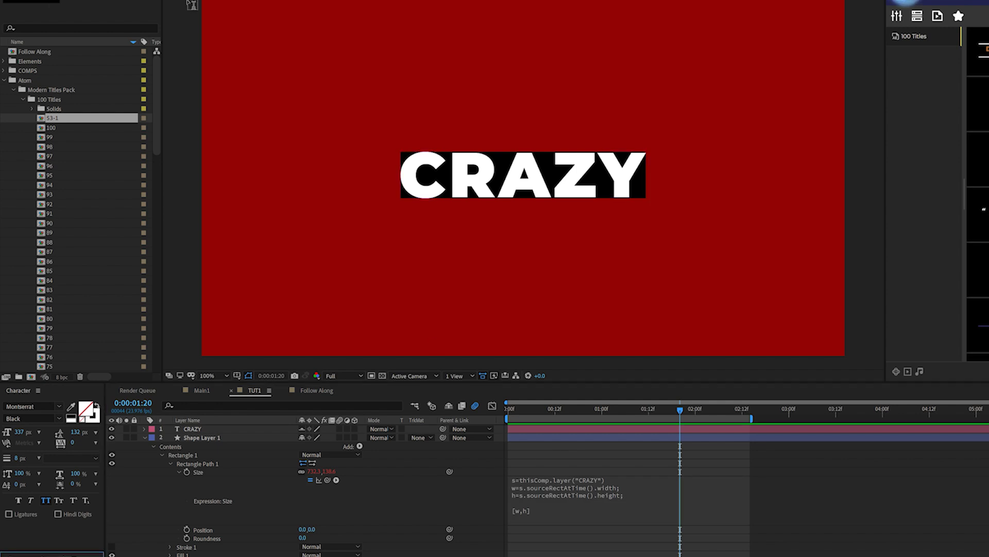
Test the box fit by typing 444 and rrr into CRAZY and deleting them
click(544, 174)
text(444)
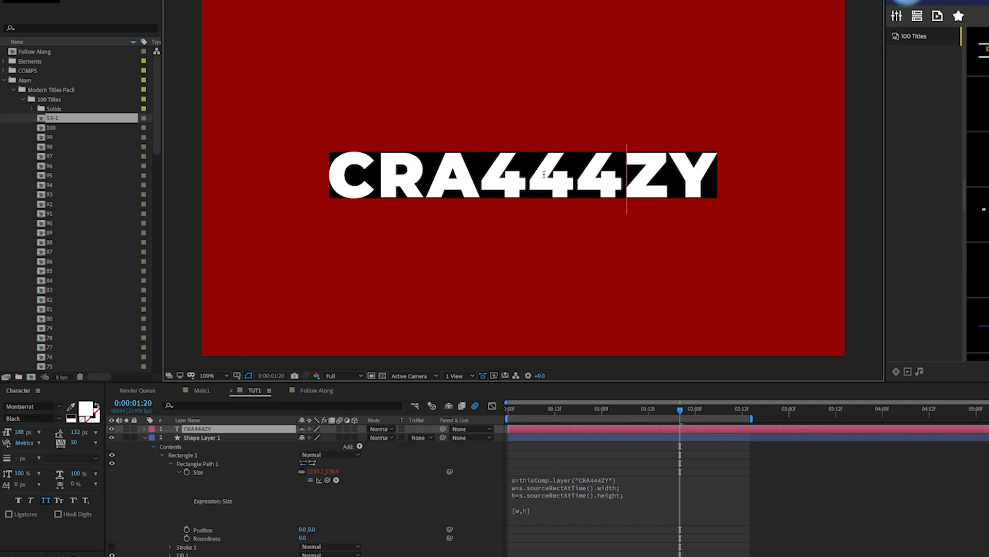
key(BackSpace)
key(BackSpace)
key(BackSpace)
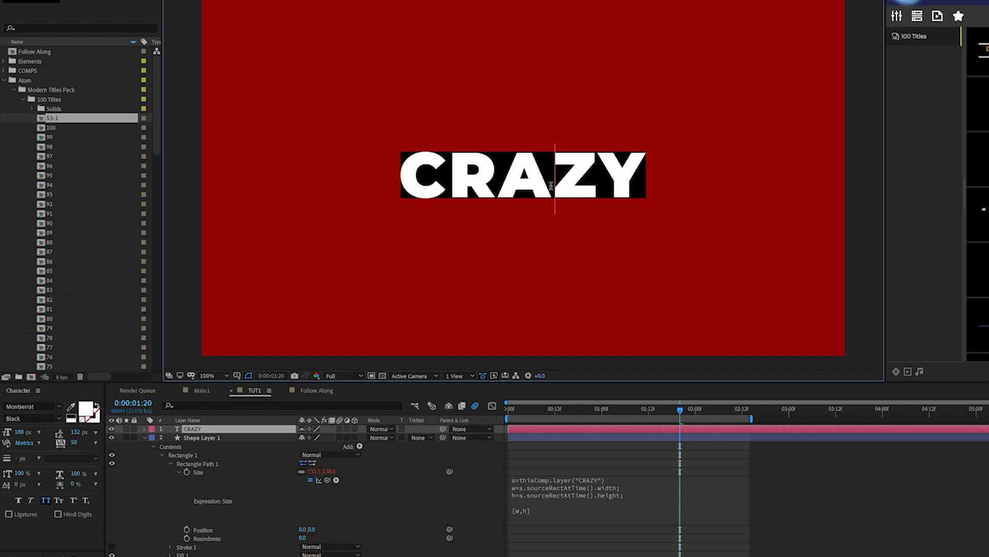
text(rrr)
key(BackSpace)
key(BackSpace)
key(BackSpace)
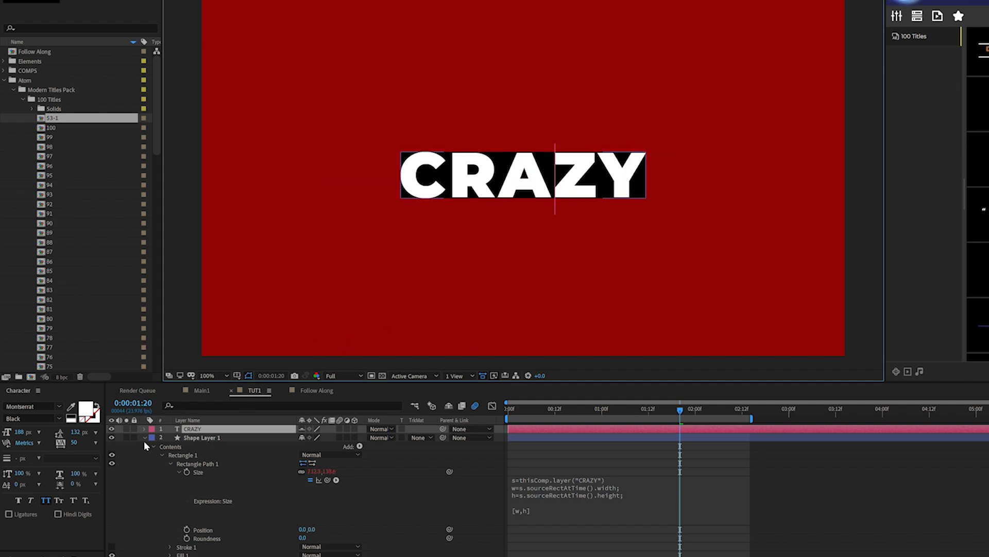
Add Offset Paths to Shape Layer 1 with an Amount of 31
click(206, 437)
click(162, 455)
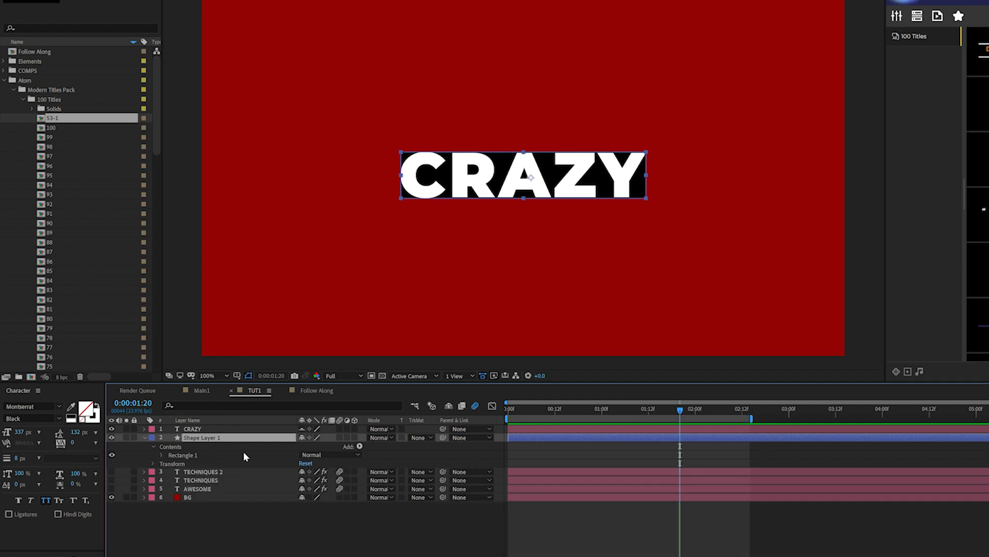
click(359, 447)
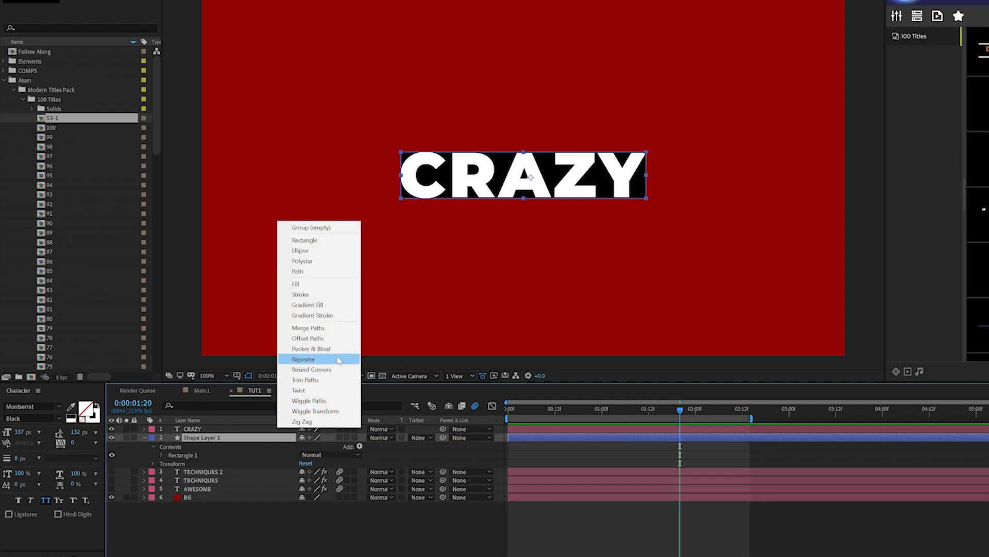
click(310, 338)
click(161, 463)
click(162, 463)
click(162, 463)
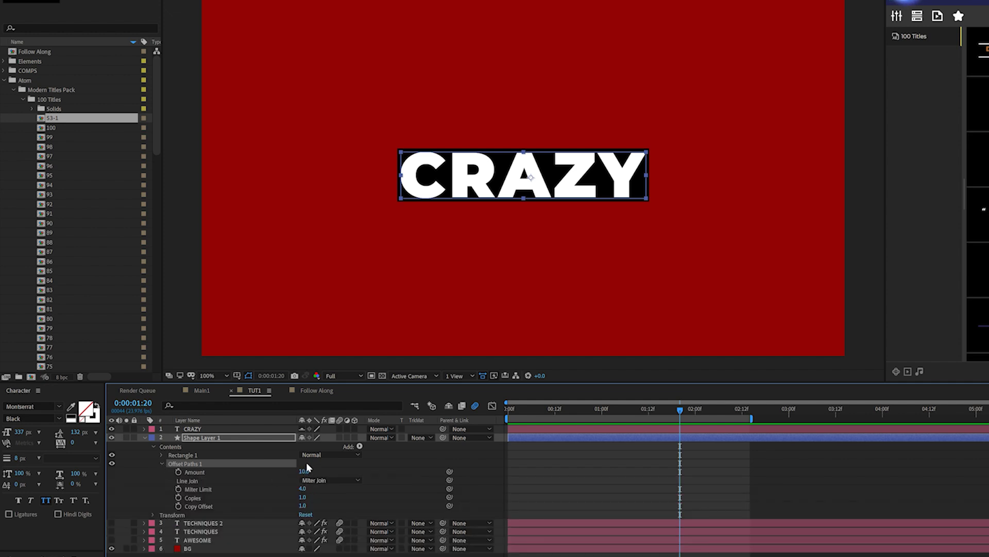
click(307, 462)
drag(304, 473, 316, 473)
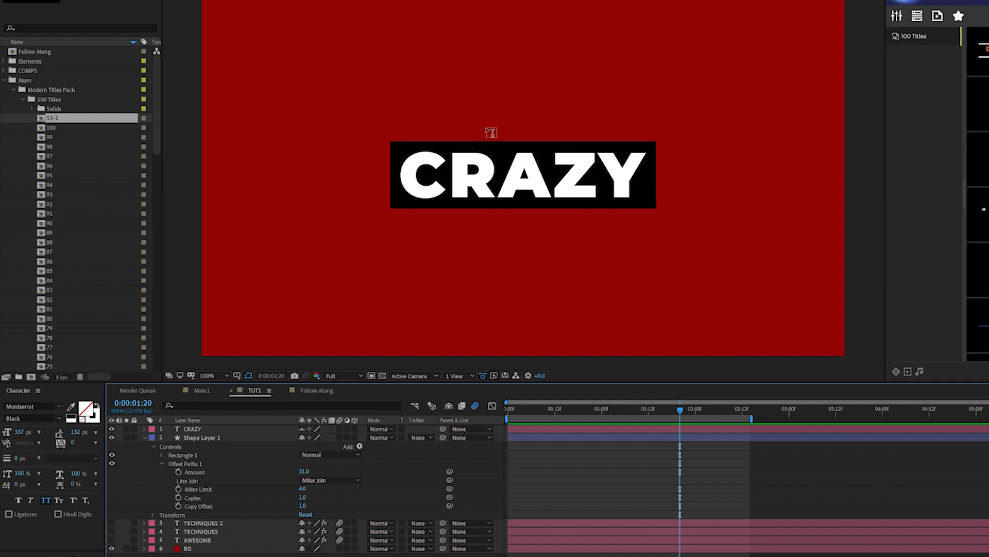
Test the padded box by typing eee into CRAZY, deleting it, and previewing from the start
click(496, 171)
text(eee)
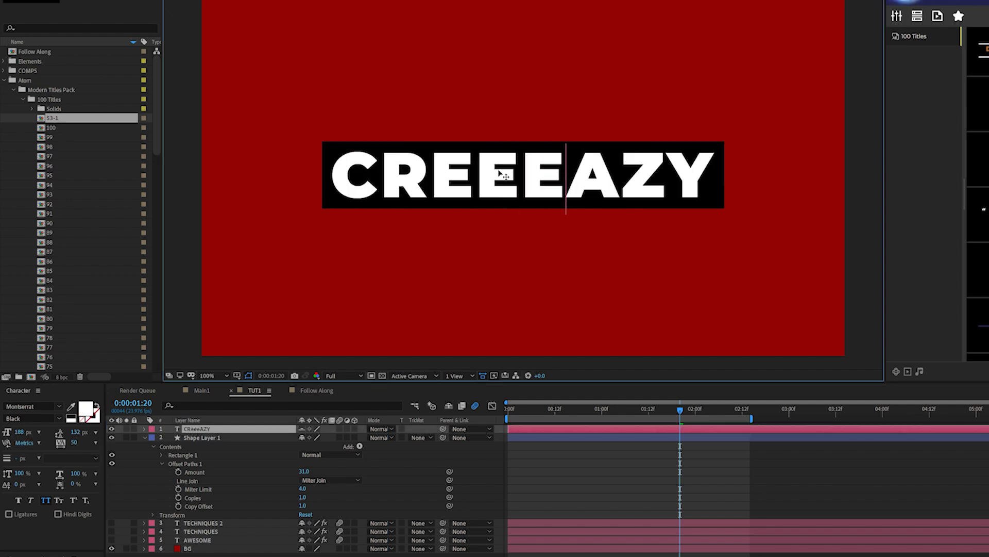
key(BackSpace)
key(BackSpace)
key(BackSpace)
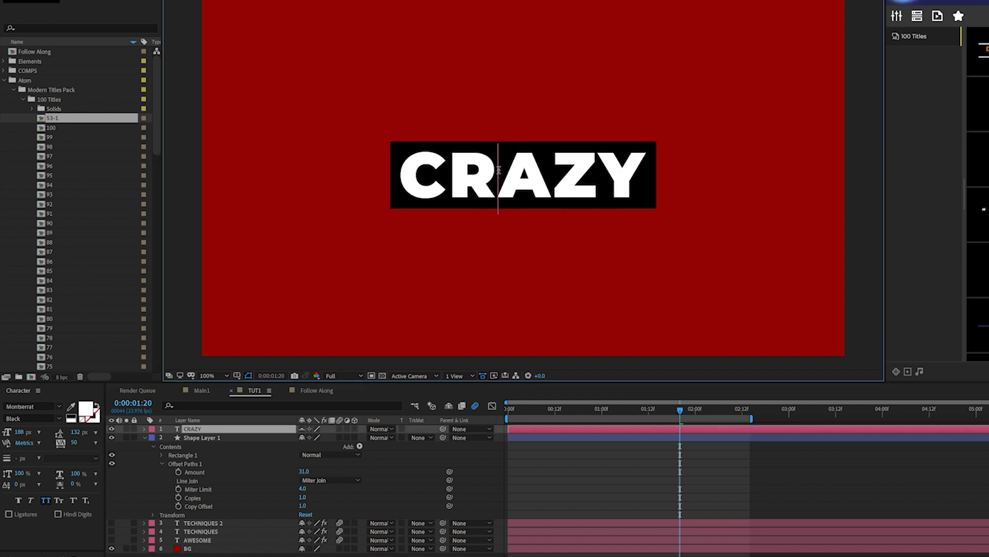
click(359, 515)
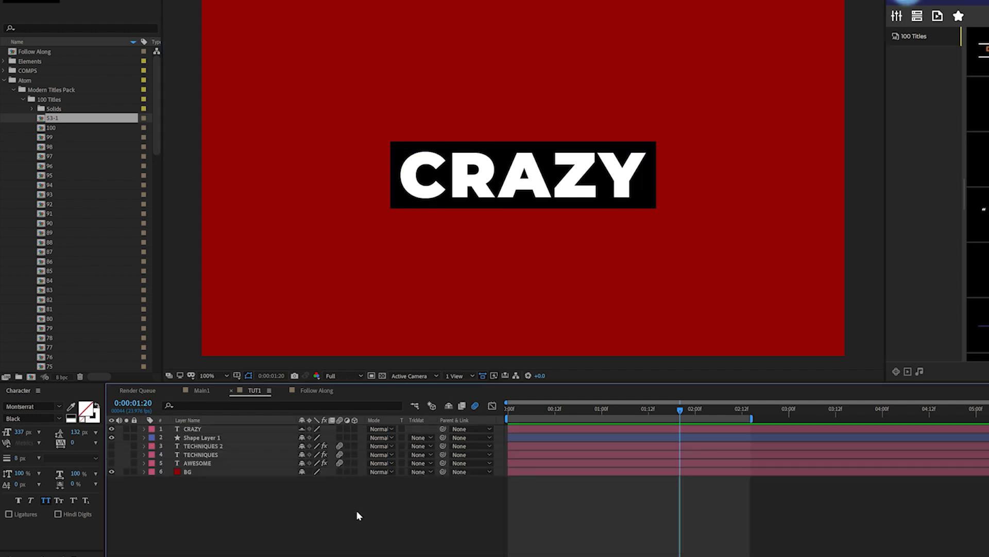
key(Home)
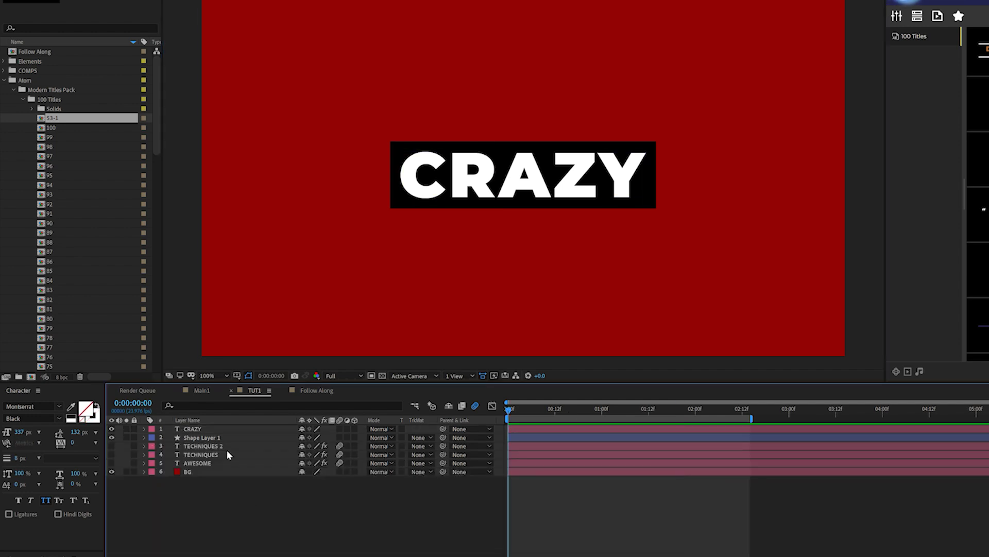
drag(538, 410, 655, 415)
key(space)
Draw a rectangle mask around the CRAZY box on Shape Layer 1 with Tool Creates Mask on
click(175, 437)
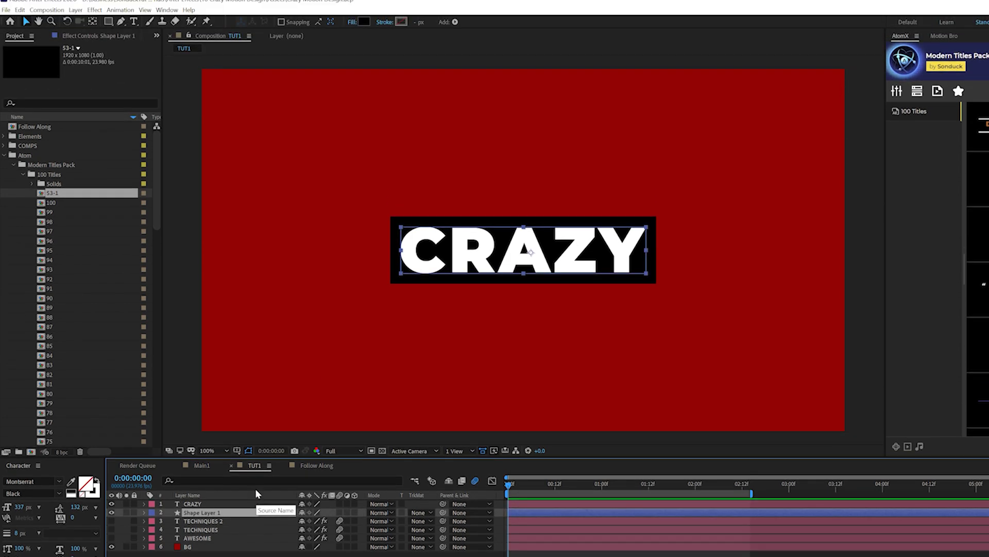
click(109, 22)
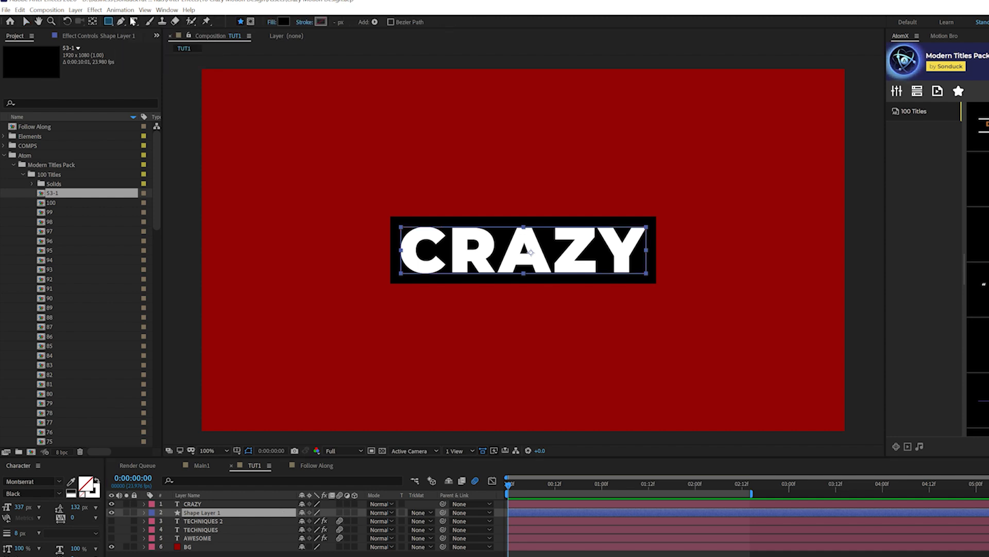
click(162, 21)
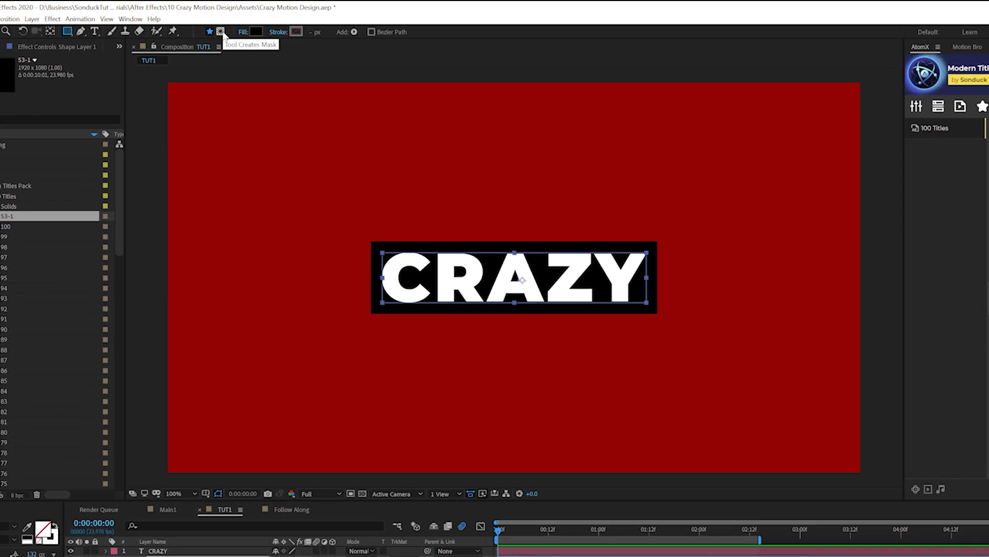
click(221, 32)
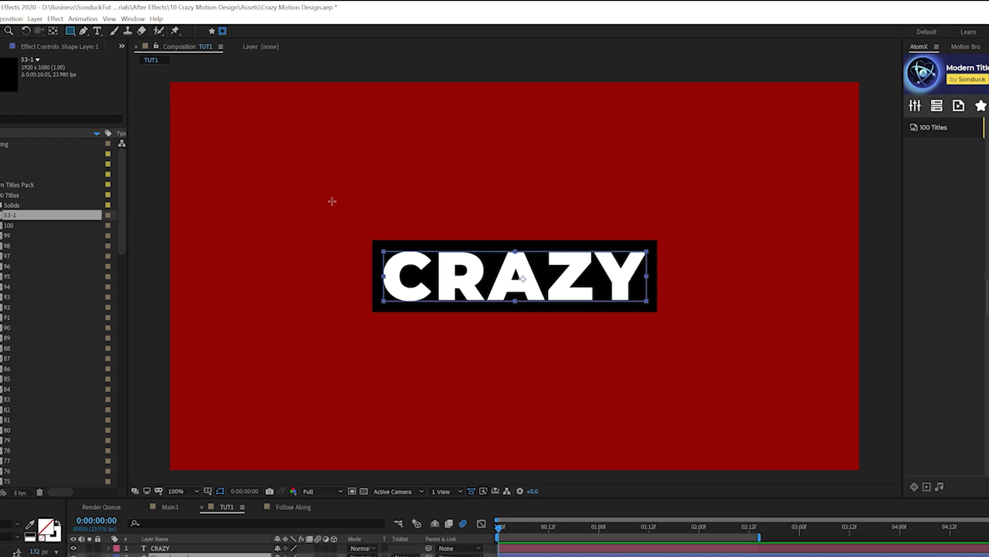
drag(270, 163, 739, 375)
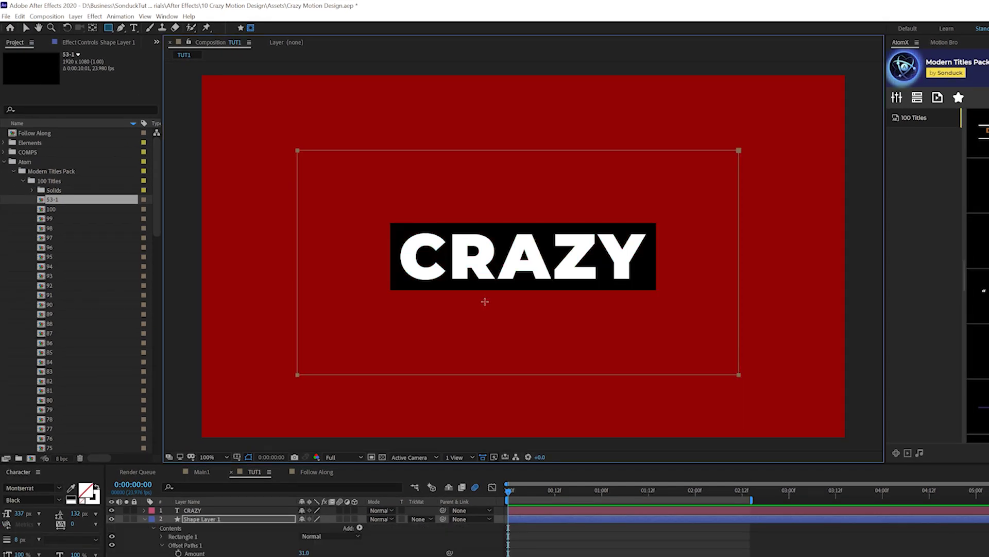
click(162, 536)
click(162, 537)
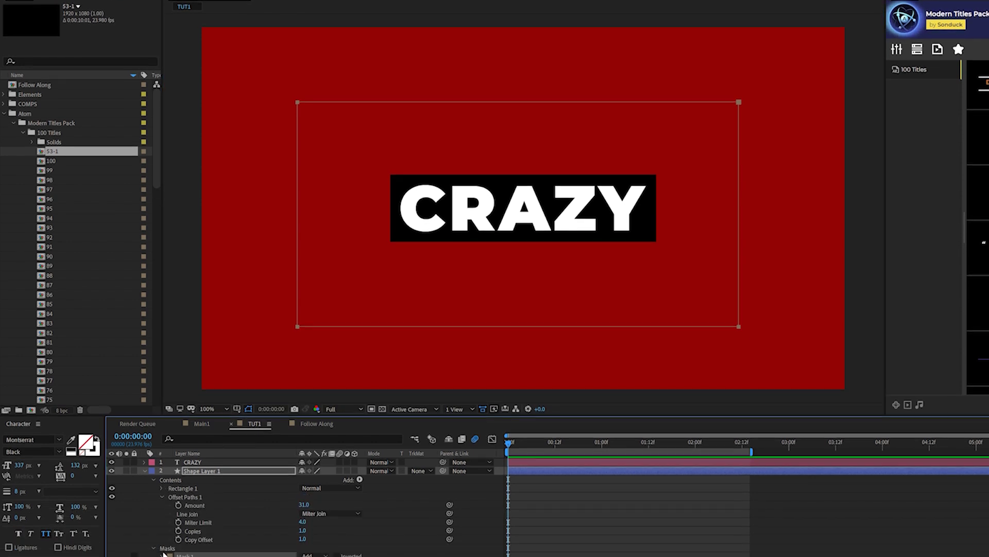
click(162, 516)
click(153, 439)
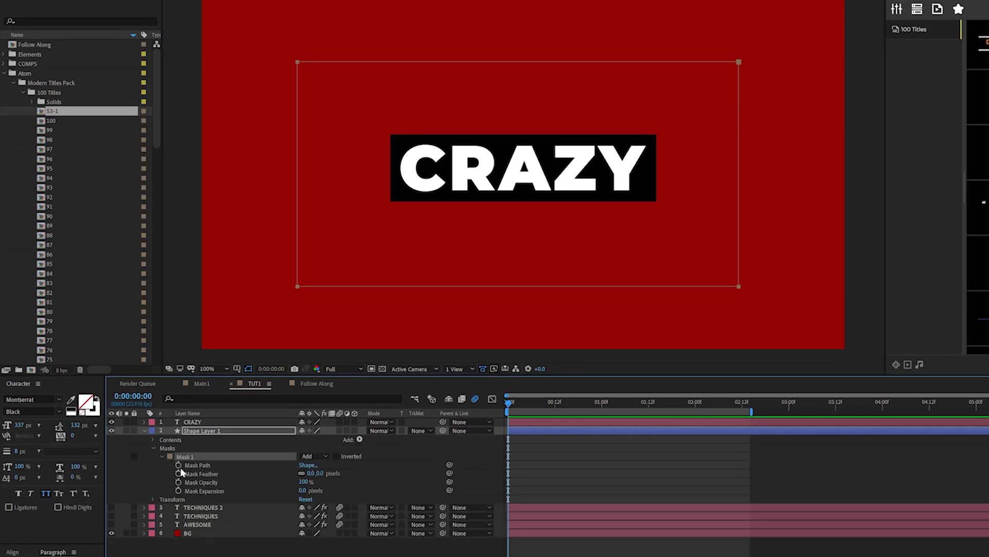
Keyframe Mask Path, shift the mask right at 0s to hide the box, and ease both keyframes
click(179, 465)
drag(508, 465, 570, 464)
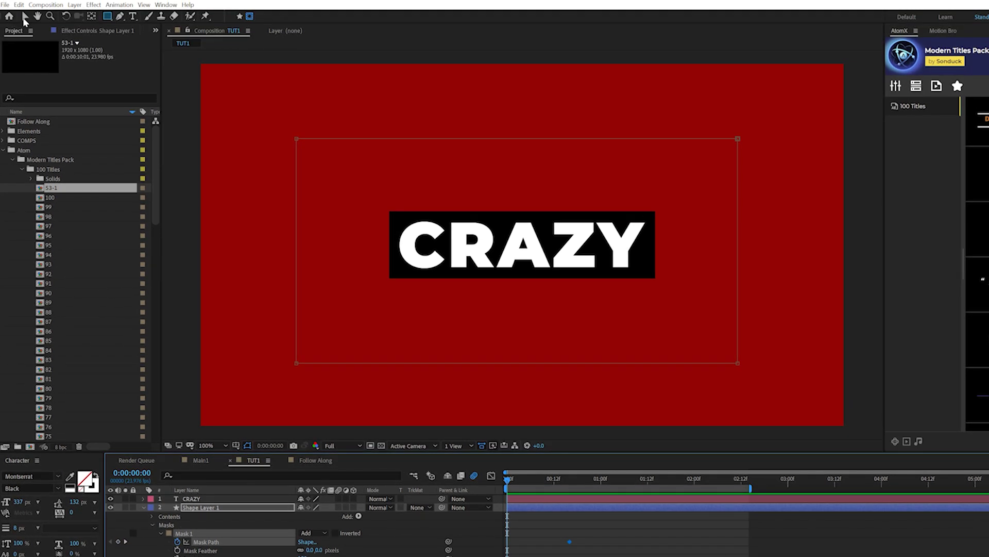
click(25, 17)
drag(296, 141, 678, 140)
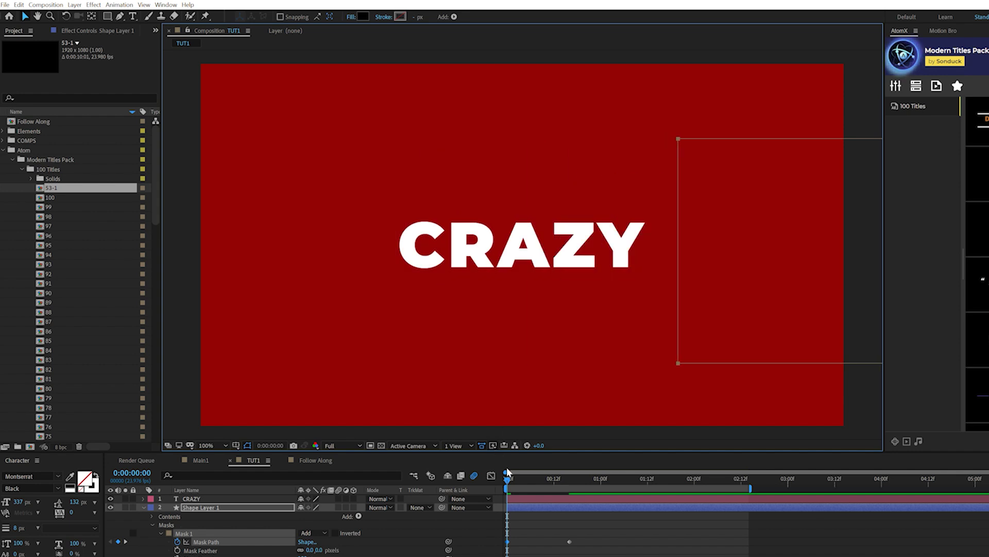
drag(512, 483, 569, 481)
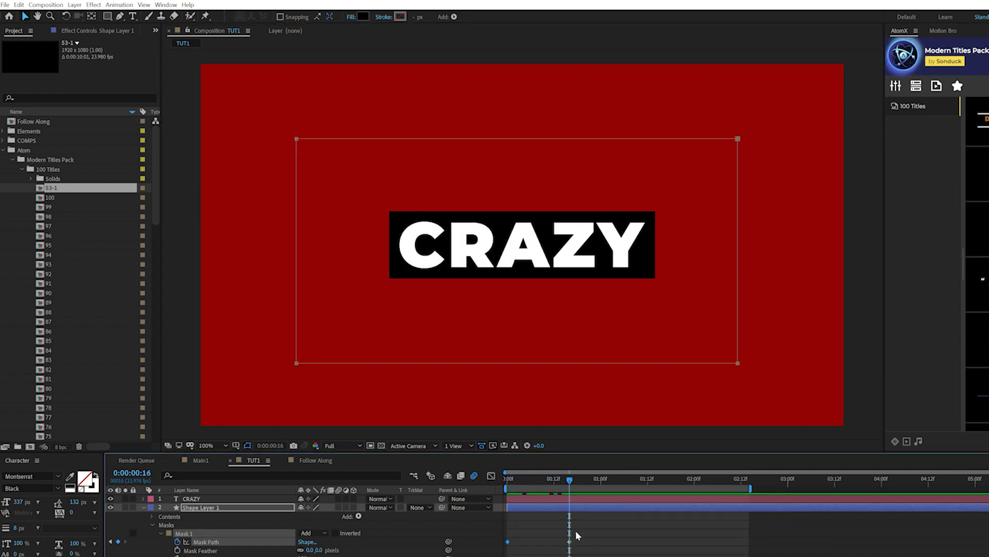
drag(610, 533, 461, 555)
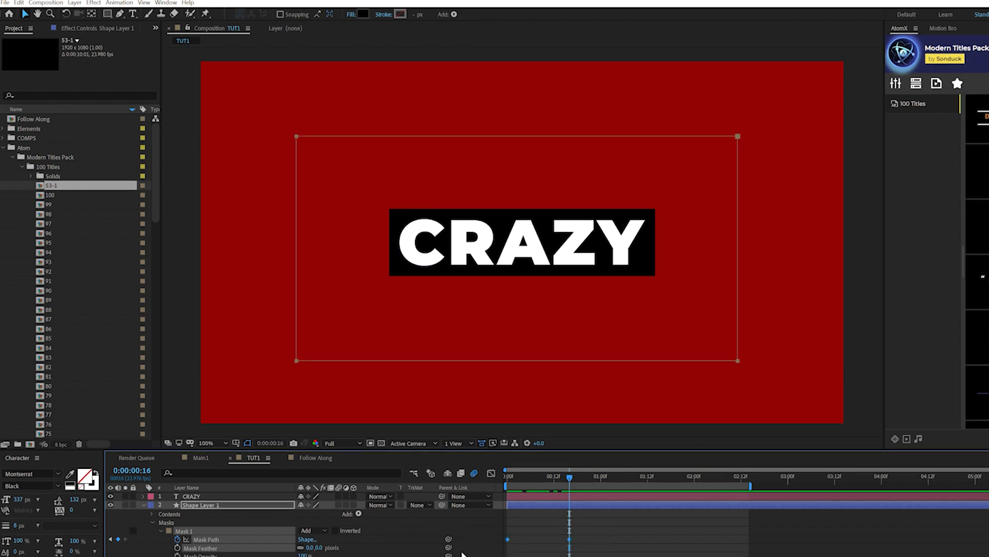
key(F9)
click(192, 445)
key(u)
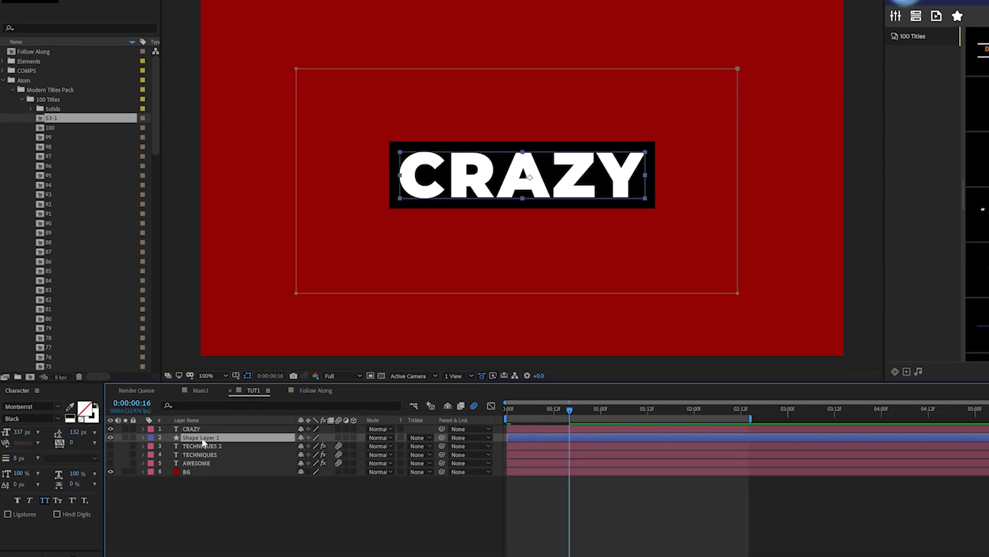
Duplicate the black box above CRAZY and use it as CRAZY's Alpha track matte
key(ctrl+d)
key(Page_Up)
key(Page_Up)
drag(211, 437, 194, 426)
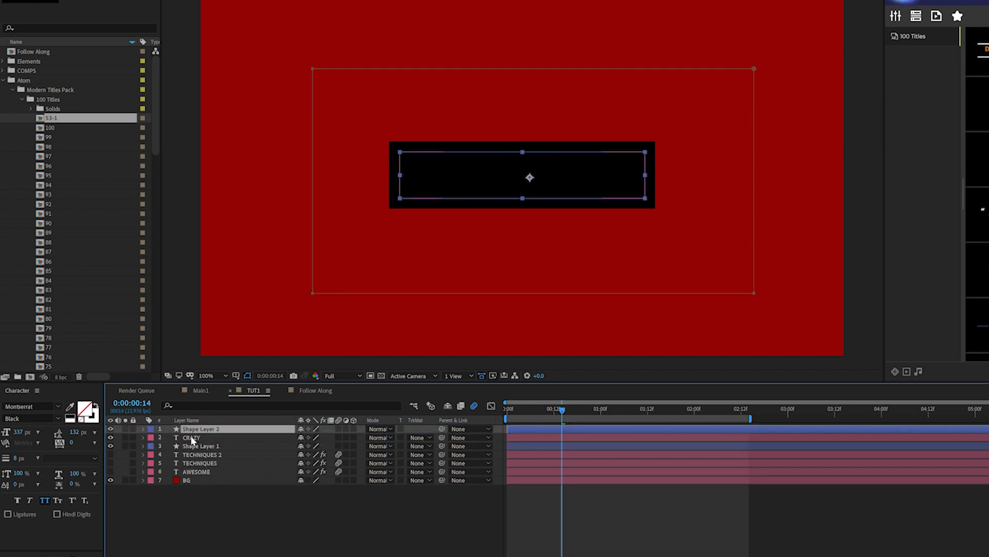
click(191, 438)
click(422, 437)
click(453, 459)
key(space)
key(space)
Keyframe CRAZY's Position so it slides into the box from an offset start, then preview
key(p)
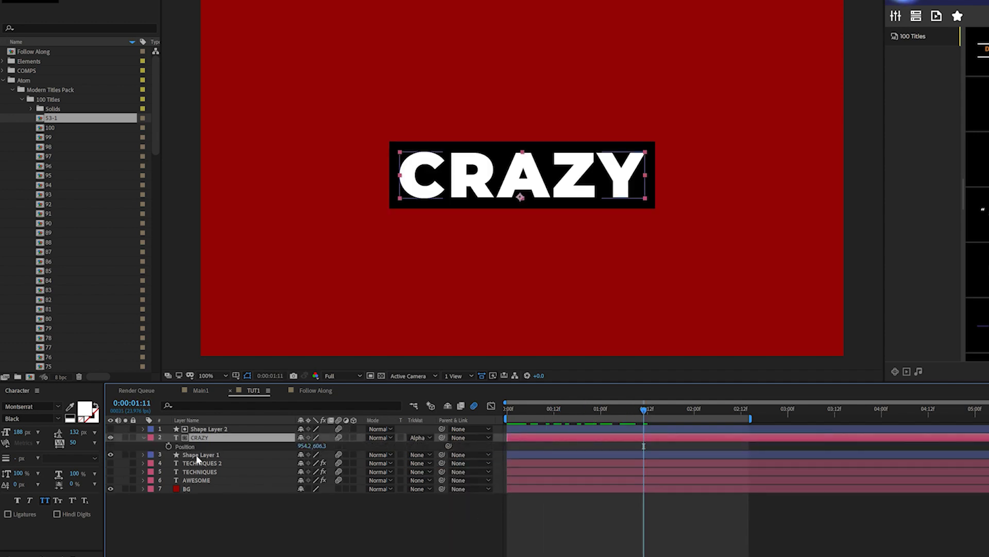
click(168, 446)
click(573, 409)
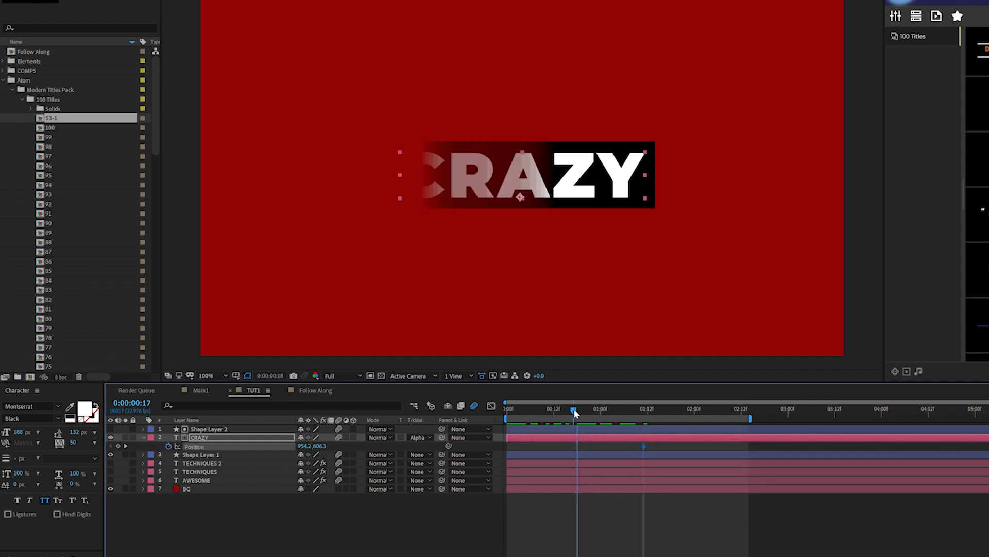
drag(318, 446, 222, 447)
click(330, 517)
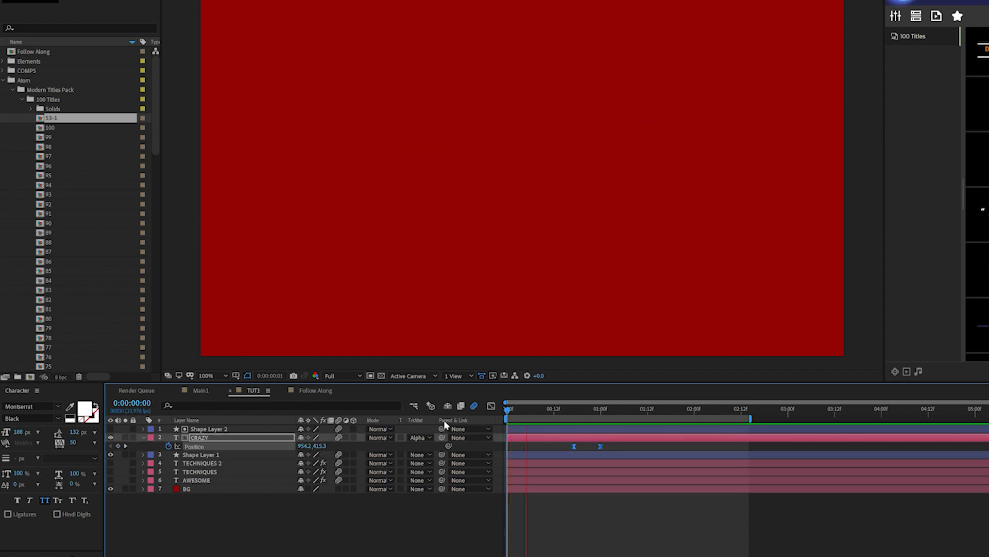
key(space)
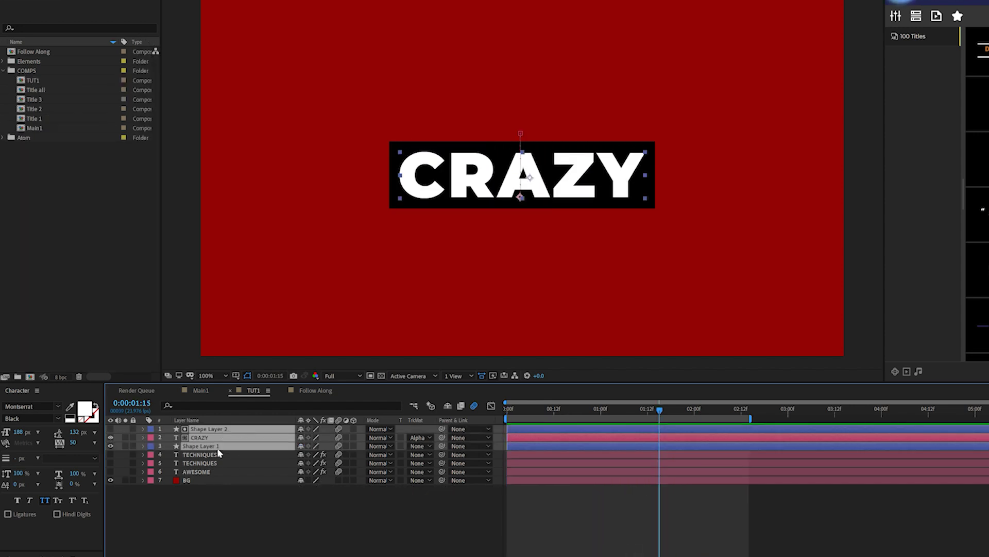
Pre-compose the CRAZY box layers into a composition named Title 1
click(75, 0)
click(138, 320)
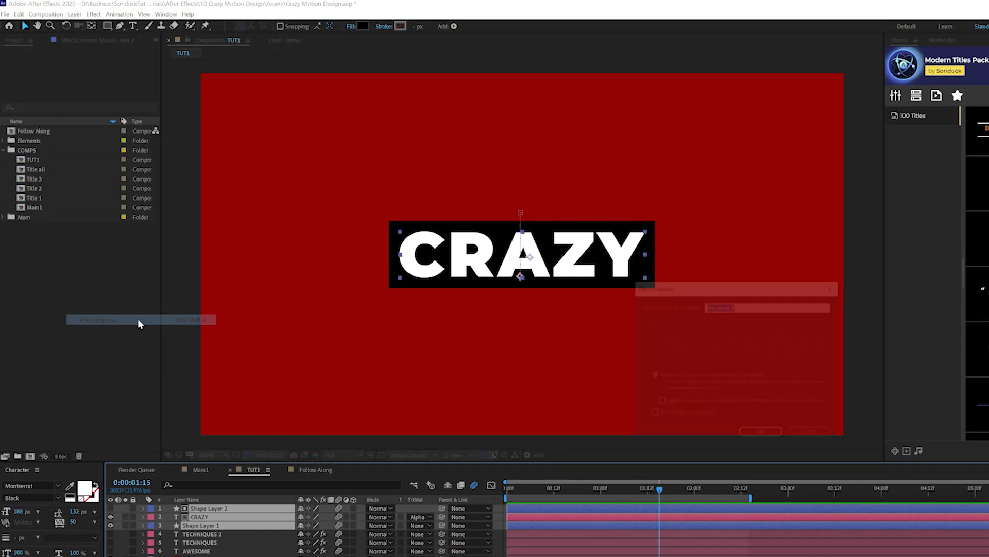
text(Title 1)
key(Return)
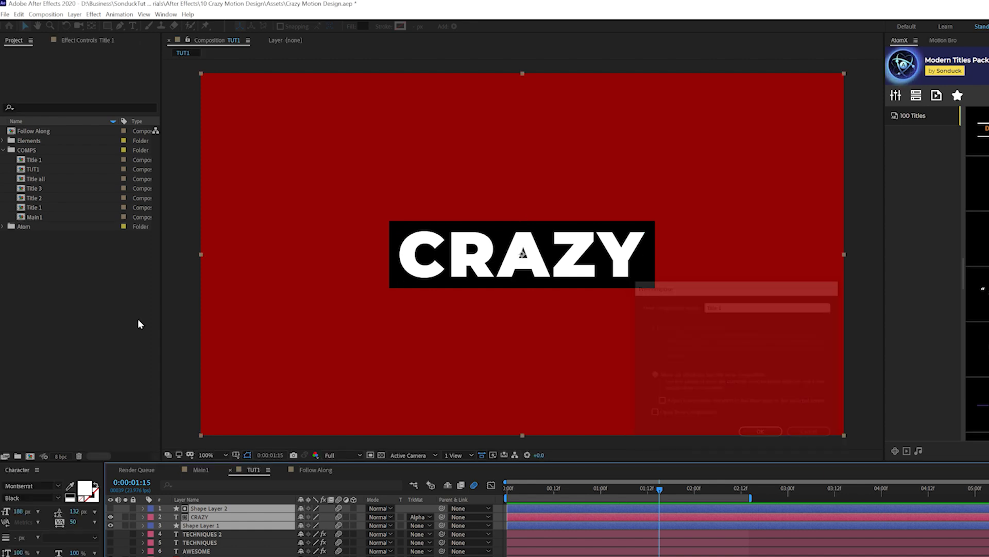
Duplicate Title 1, place the Title 4 copy in TUT1, and change its word to MOTION
key(ctrl+d)
drag(13, 123, 199, 531)
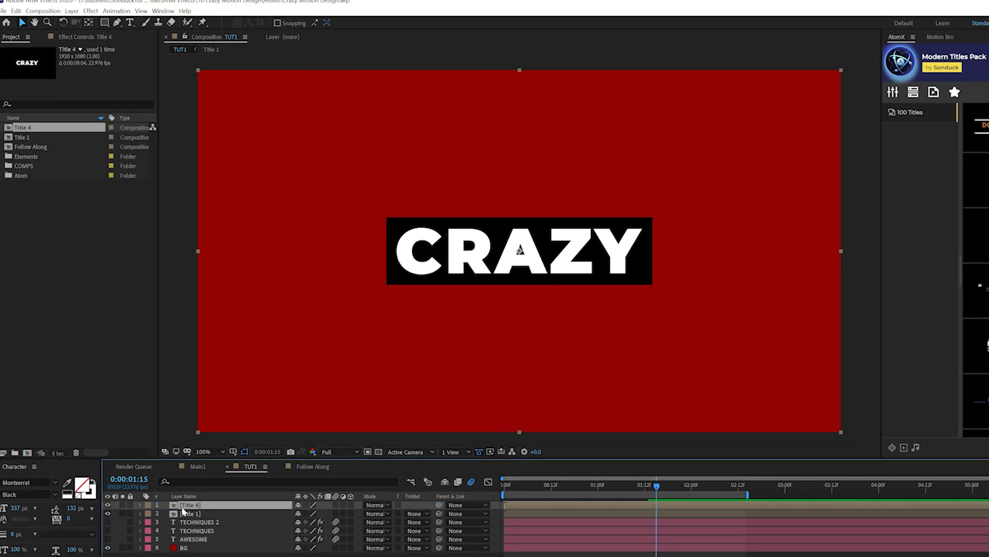
double_click(183, 506)
click(129, 22)
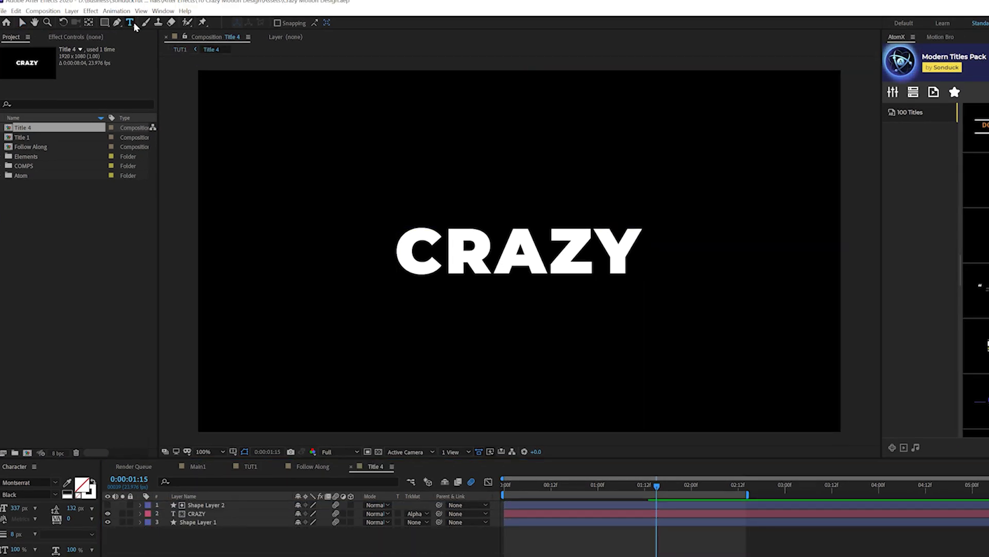
click(378, 452)
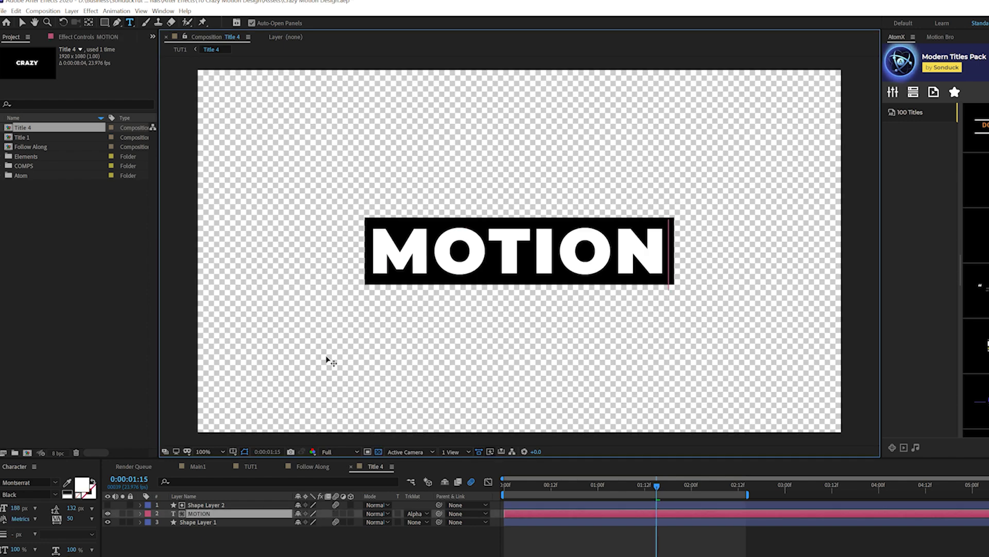
click(25, 22)
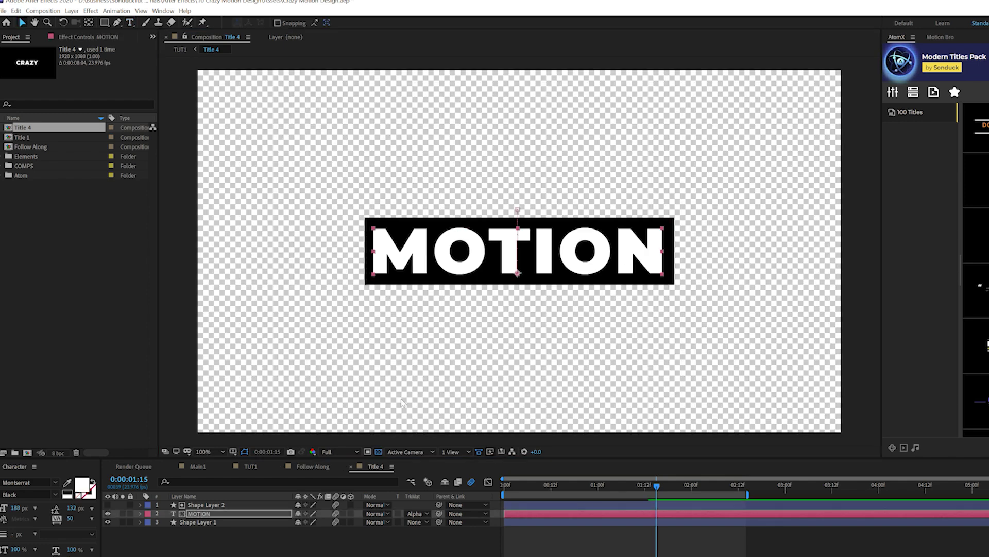
click(464, 553)
drag(605, 489, 676, 487)
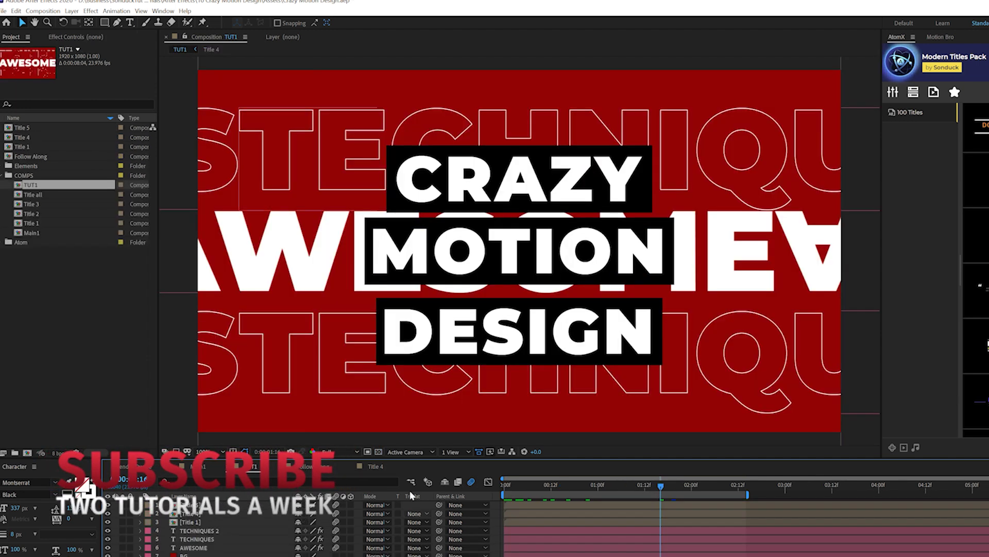
Check the Main1 comp for reference, then tilt the CRAZY box (Title 1) via Rotation
click(198, 521)
click(195, 466)
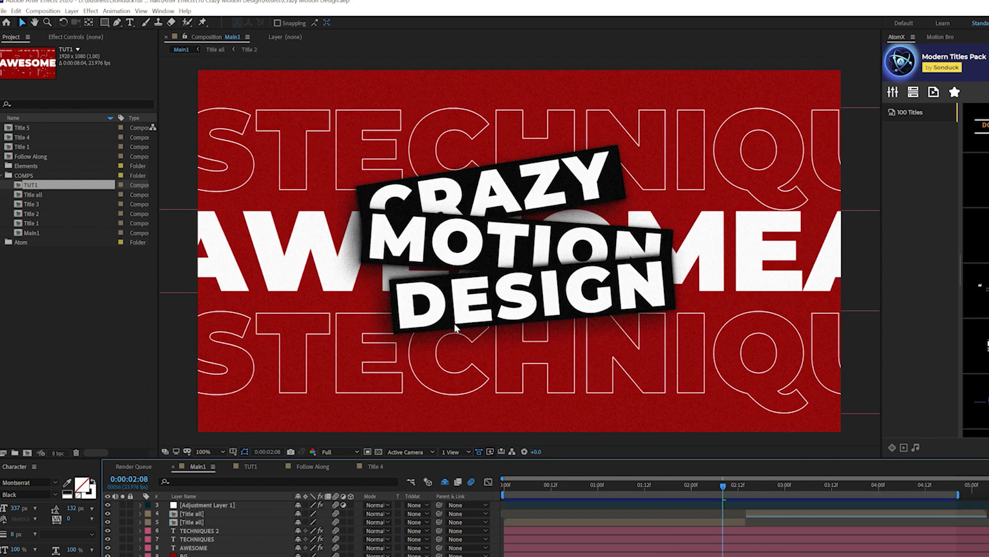
click(247, 468)
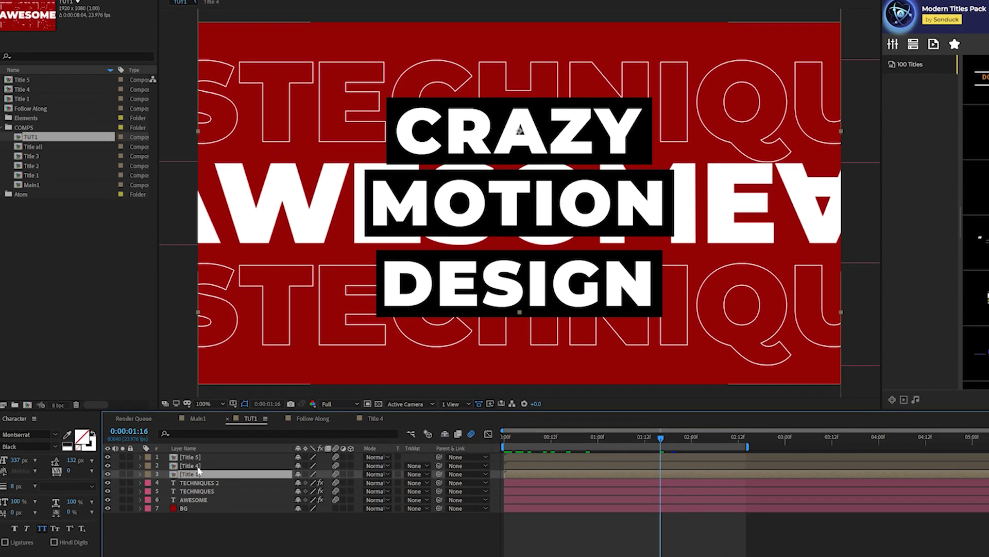
key(r)
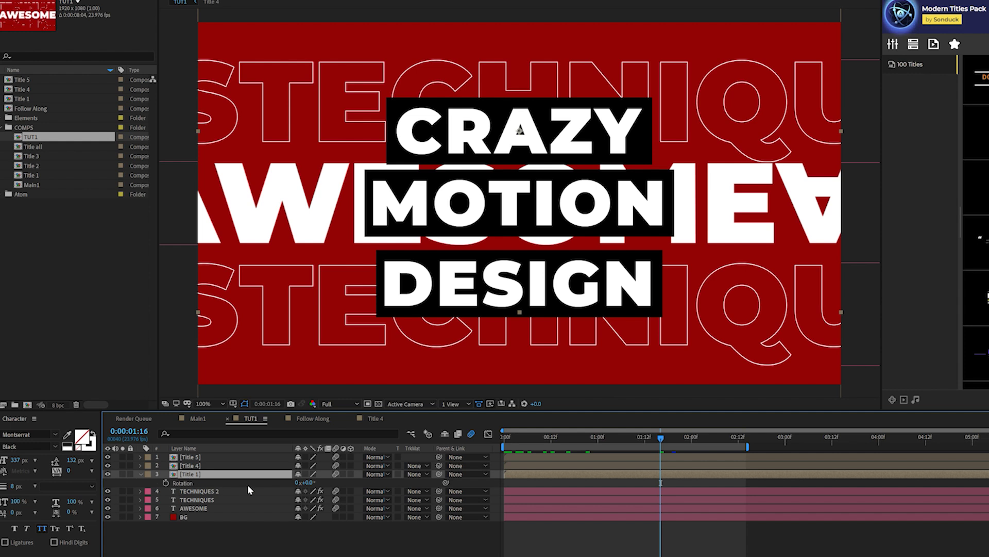
drag(304, 483, 300, 483)
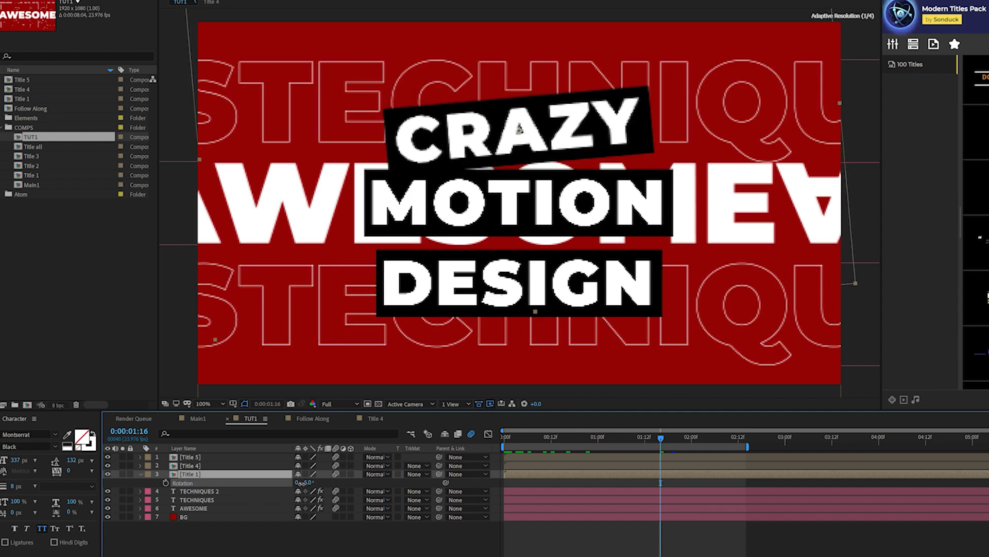
Tilt the MOTION box (Title 4) the opposite way and shift it right and up
click(191, 466)
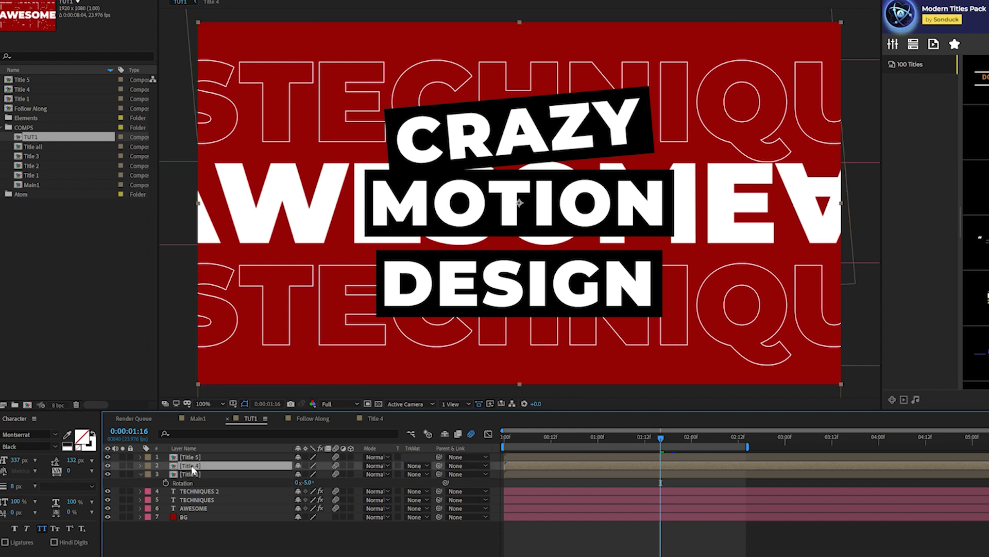
key(r)
drag(306, 474, 309, 474)
drag(470, 186, 493, 178)
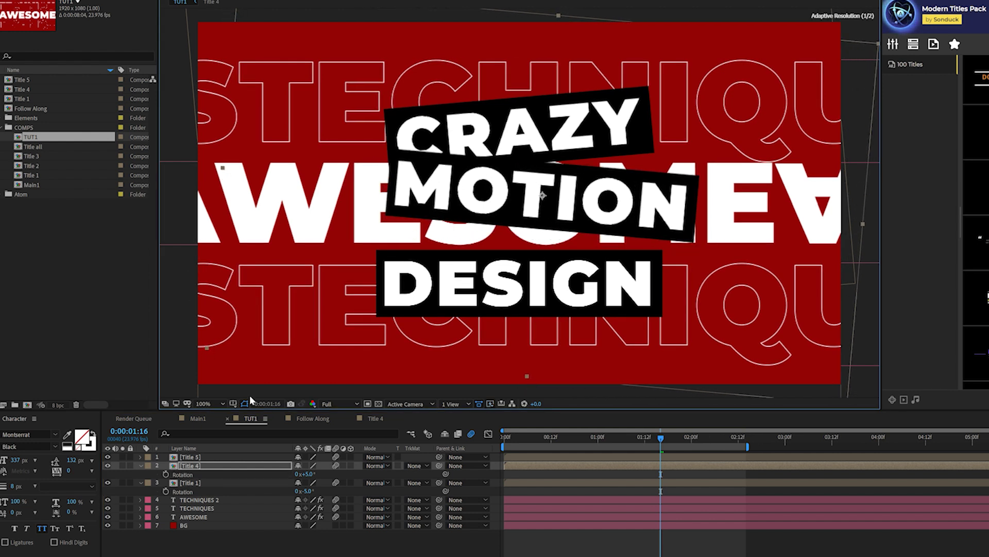
Rotate the DESIGN box (Title 5) to -5° and move it up toward MOTION
click(202, 458)
key(r)
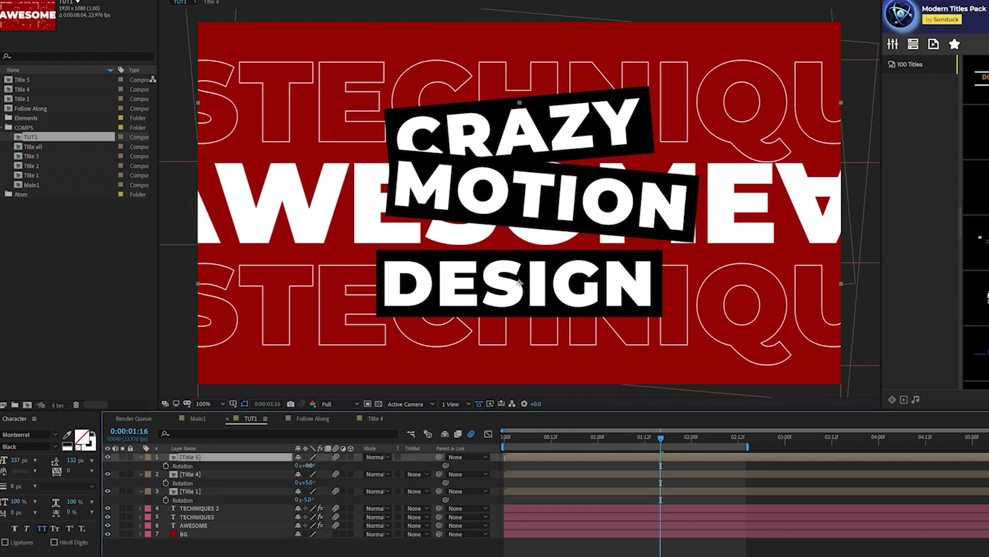
drag(311, 467, 304, 467)
click(308, 467)
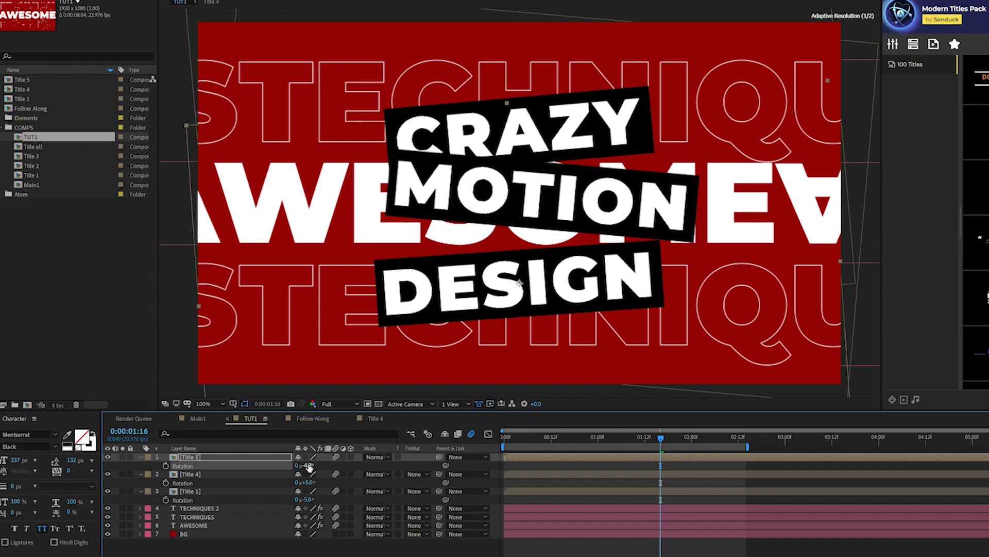
text(-5)
key(Return)
drag(526, 293, 547, 247)
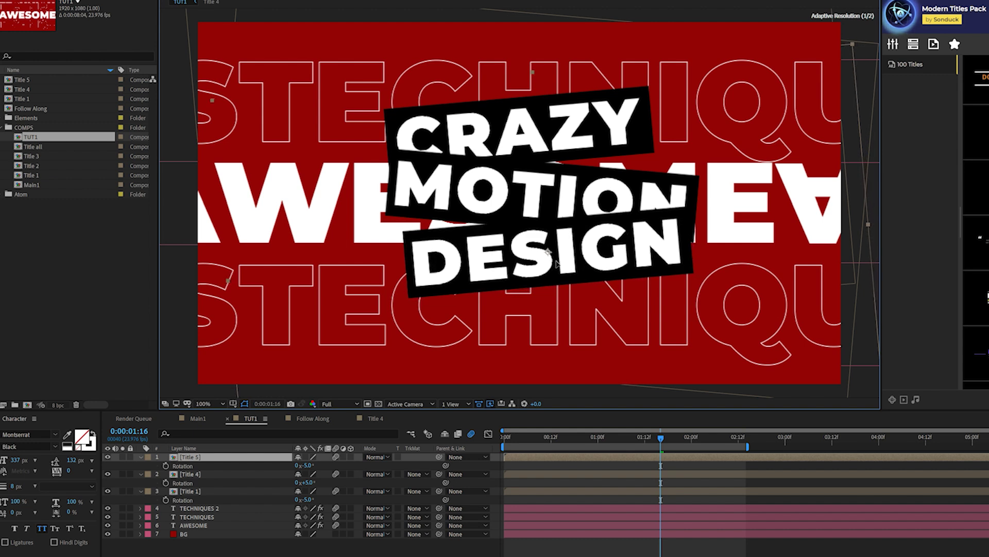
Nudge the MOTION and DESIGN boxes slightly so the three stack tightly
click(187, 475)
drag(500, 182, 498, 179)
click(187, 458)
drag(553, 263, 559, 254)
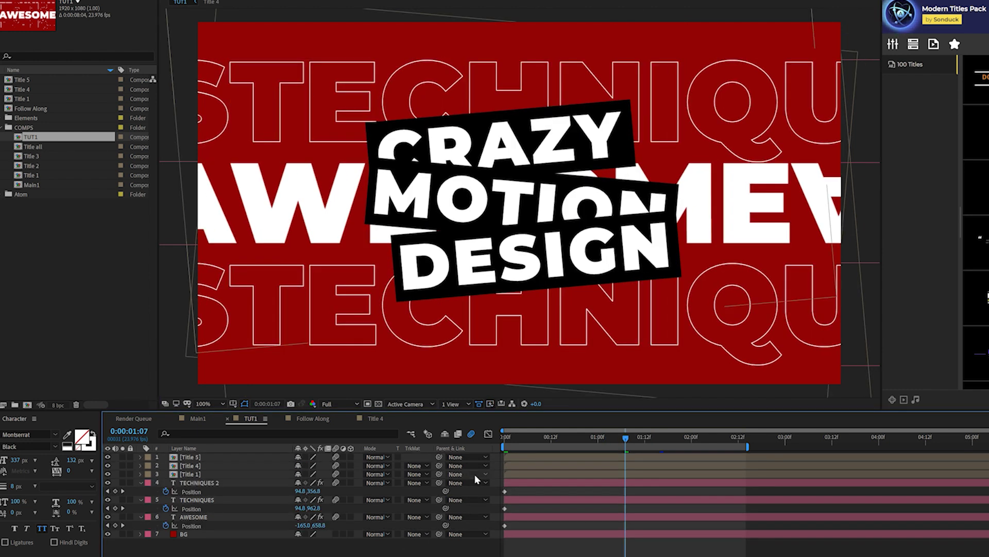
Slide the Title 4 (MOTION) layer bar later in the timeline and preview the staggered animation
click(540, 467)
drag(540, 465, 626, 462)
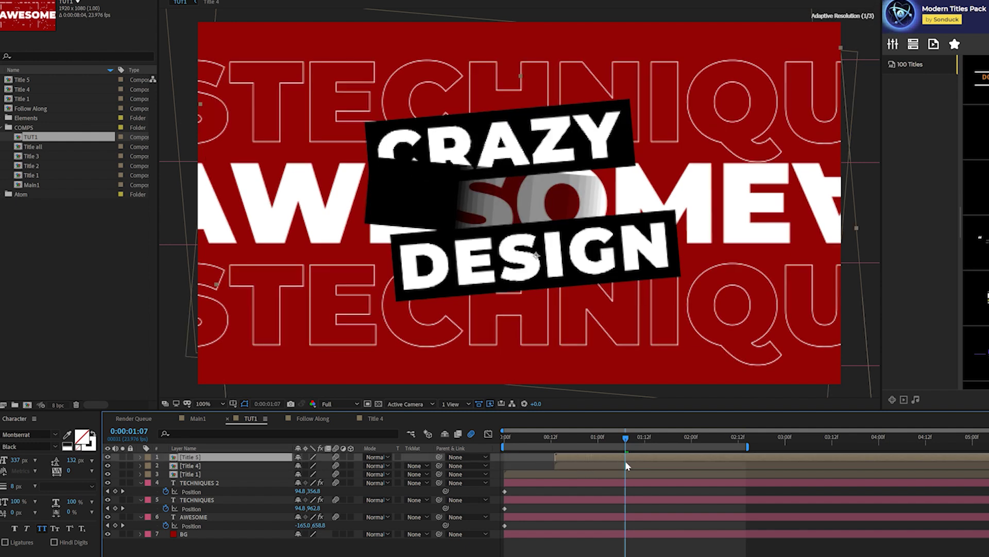
key(space)
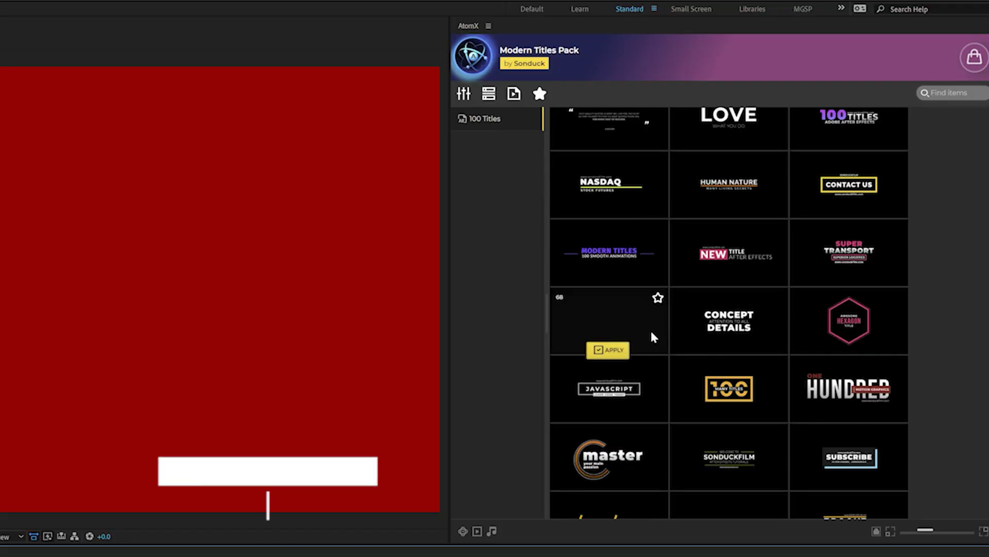
scroll(722, 400, up, 20)
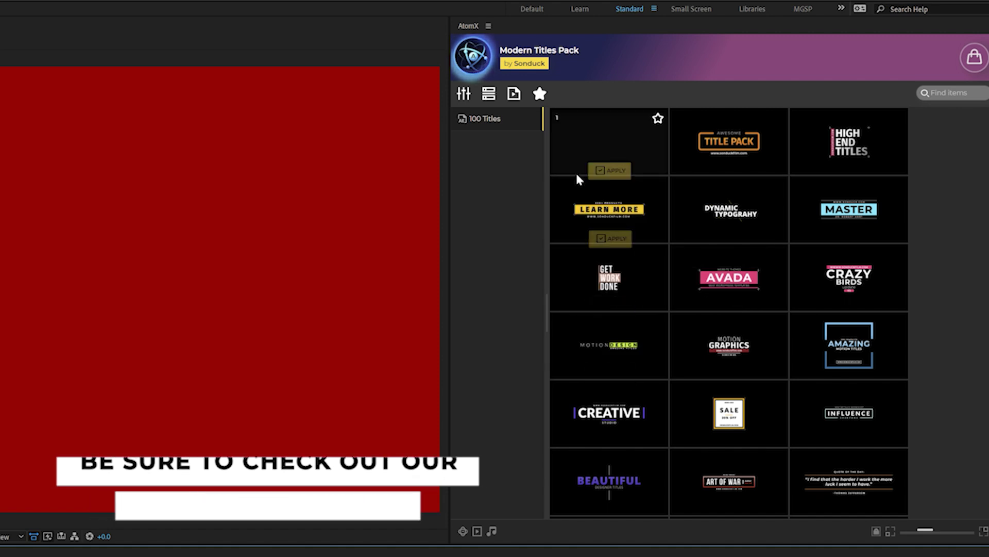
Apply the Art of War title from the AtomX Modern Titles Pack and stop the preview
scroll(774, 340, down, 5)
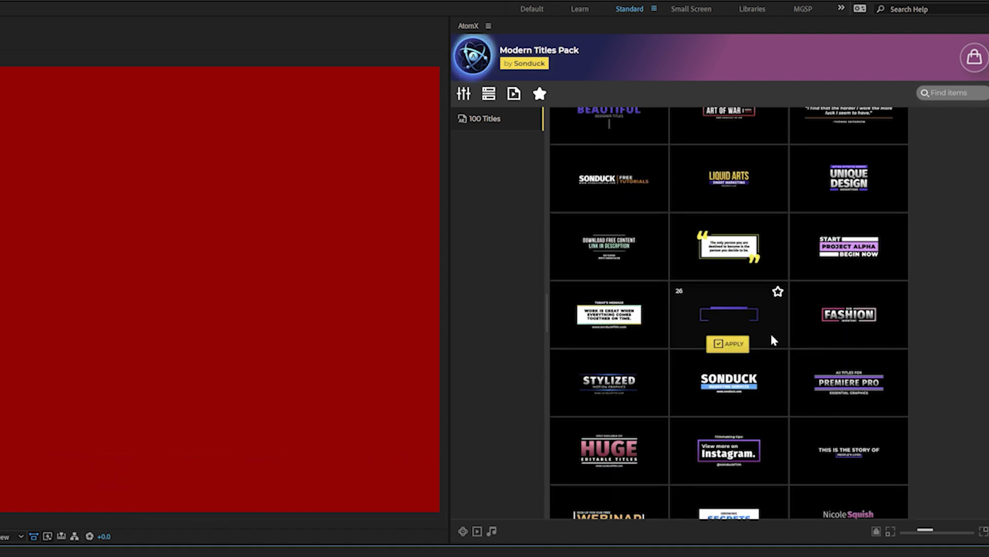
scroll(762, 320, up, 3)
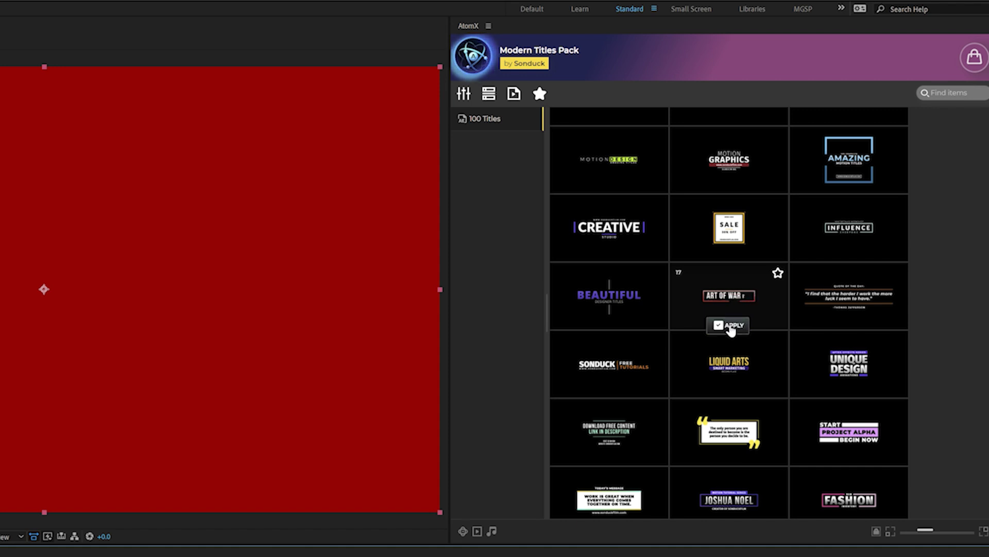
click(728, 325)
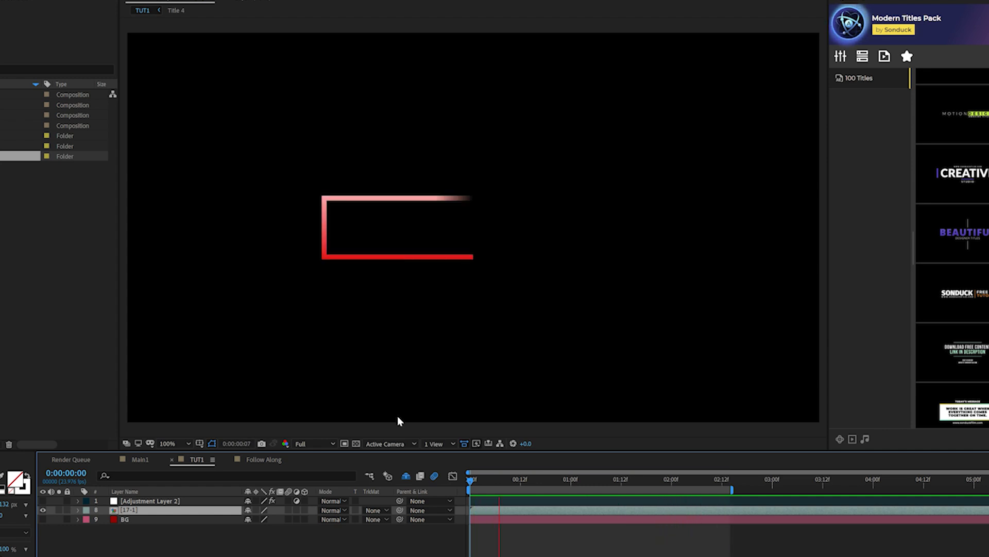
key(space)
In the 17-1 comp, widen the title box, shift the accent colour to blue, and toggle a title line
double_click(147, 511)
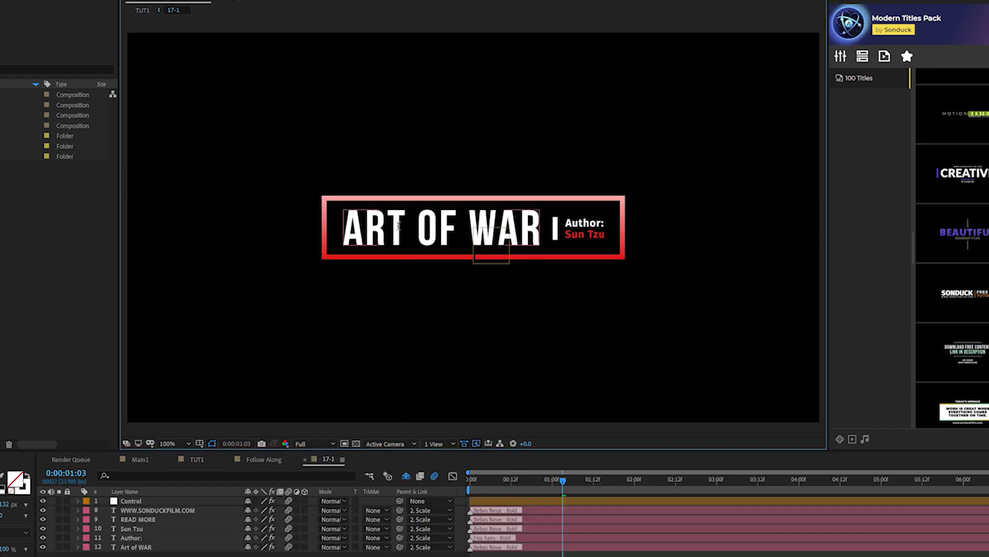
click(431, 230)
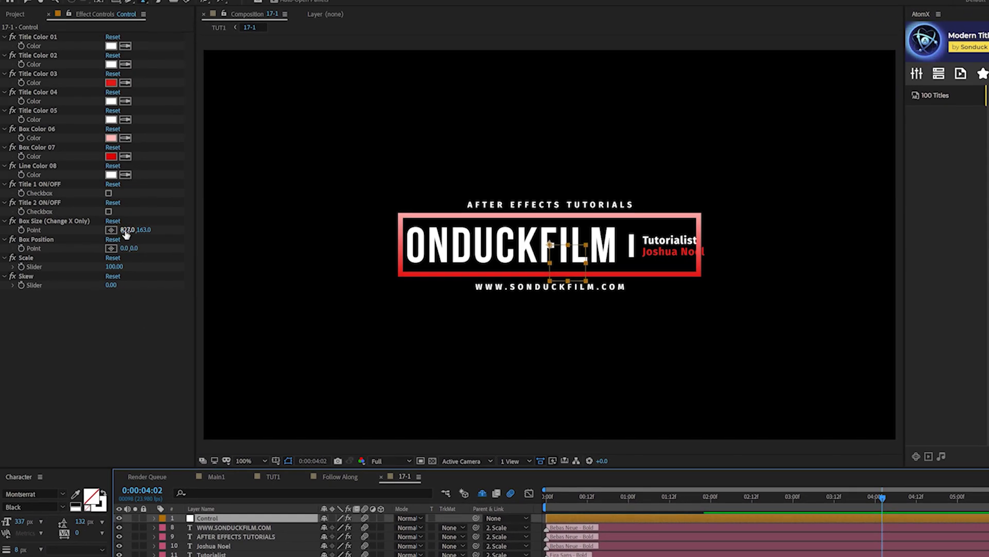
drag(127, 230, 197, 228)
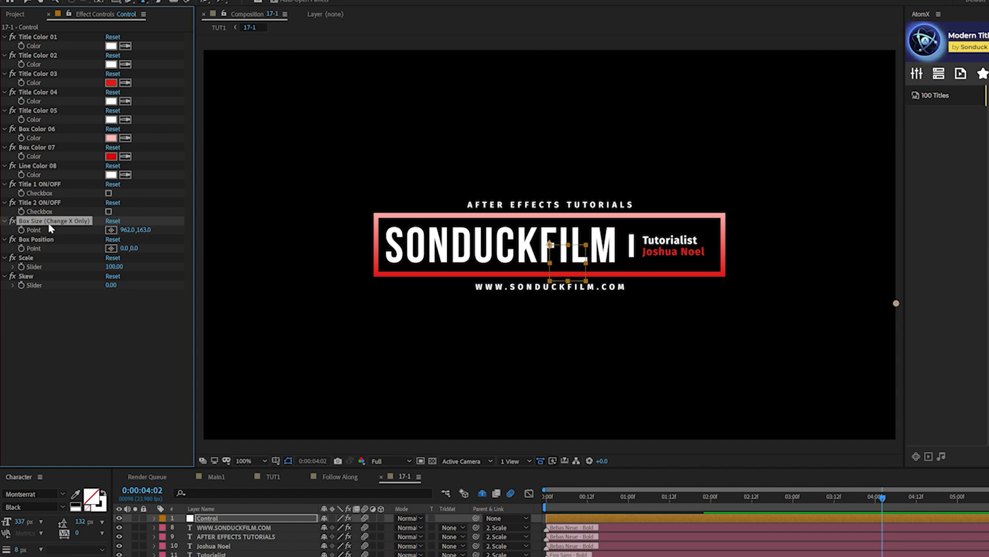
click(113, 81)
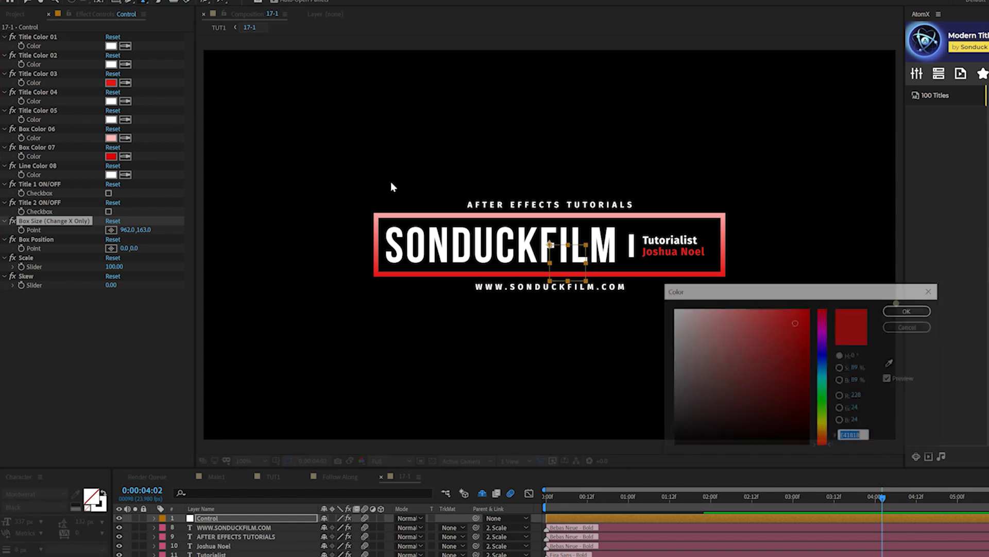
mouse_move(824, 407)
mouse_down()
mouse_move(824, 377)
mouse_move(824, 426)
mouse_up()
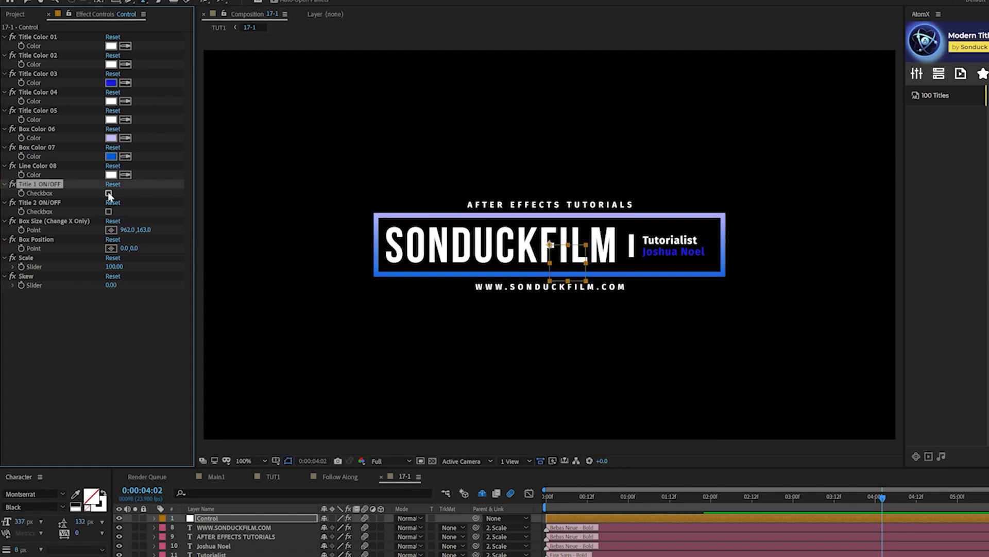
click(109, 212)
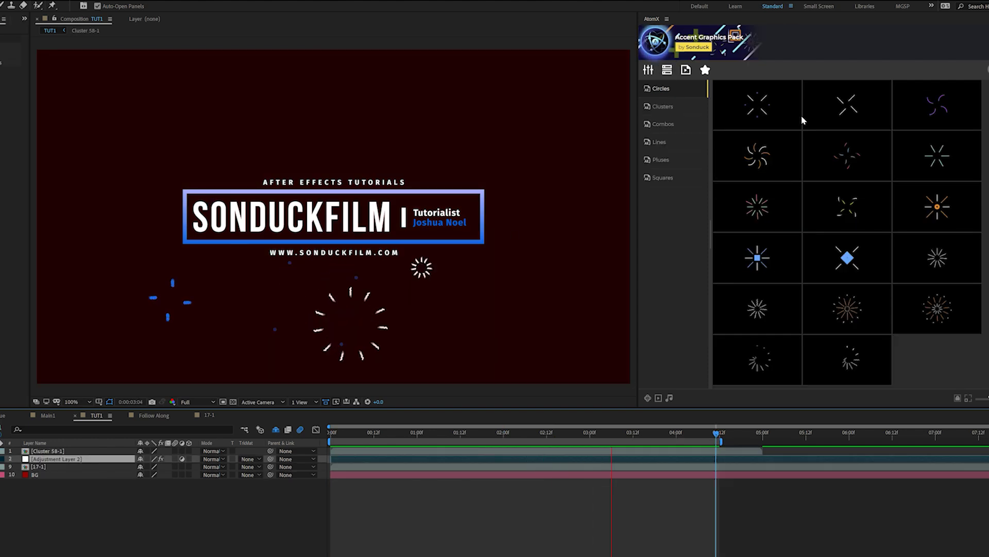
Move the current-time indicator to 0:00:02:09, where CRAZY MOTION DESIGN is fully visible
mouse_move(783, 203)
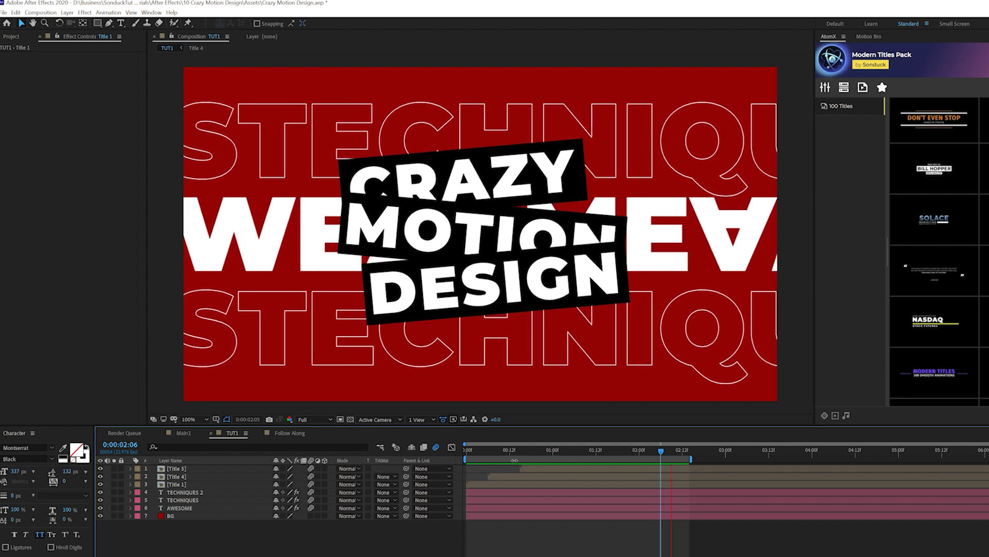
drag(615, 453, 672, 458)
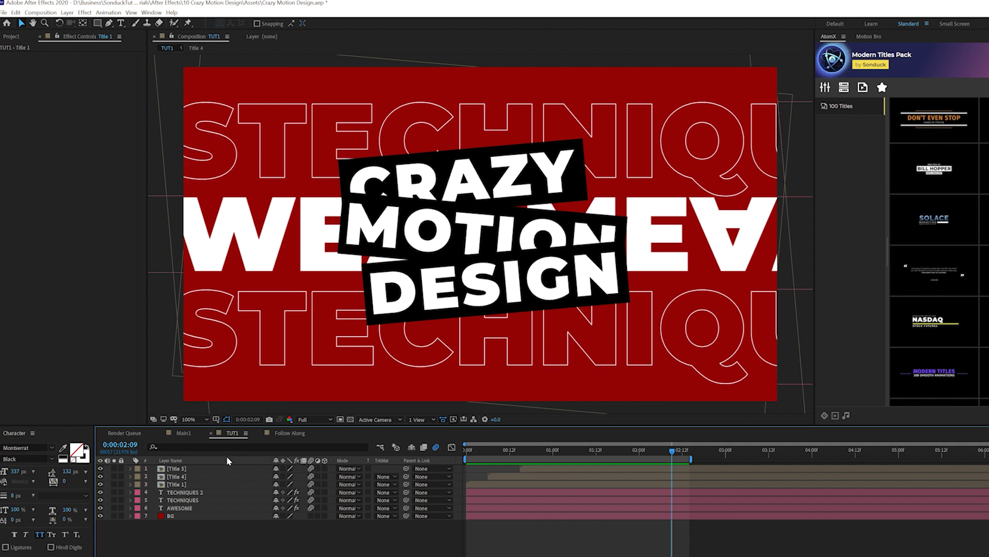
Add a Drop Shadow to the Title 1 box with softer edges and a new direction
click(182, 486)
click(84, 12)
mouse_move(119, 198)
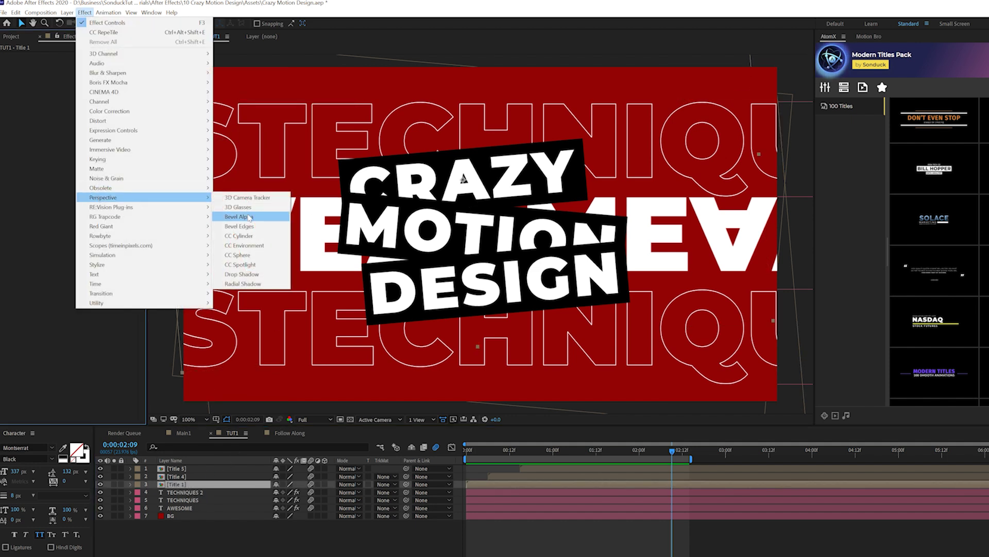
click(238, 273)
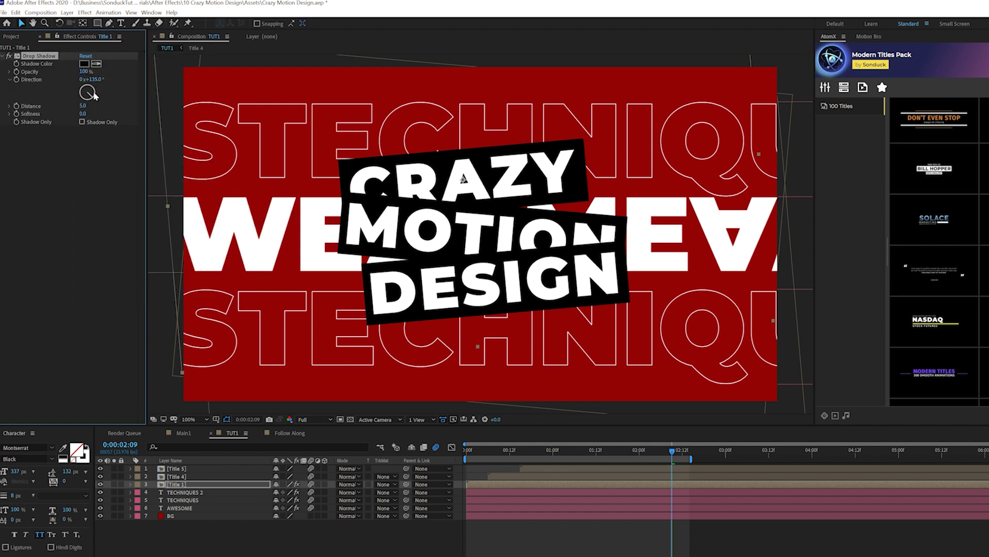
drag(83, 113, 96, 114)
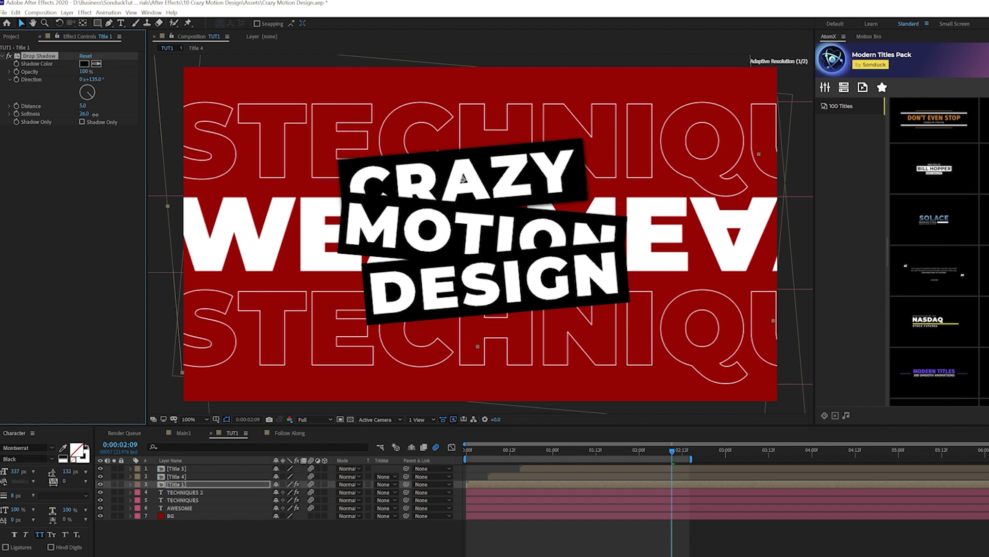
drag(74, 96, 83, 105)
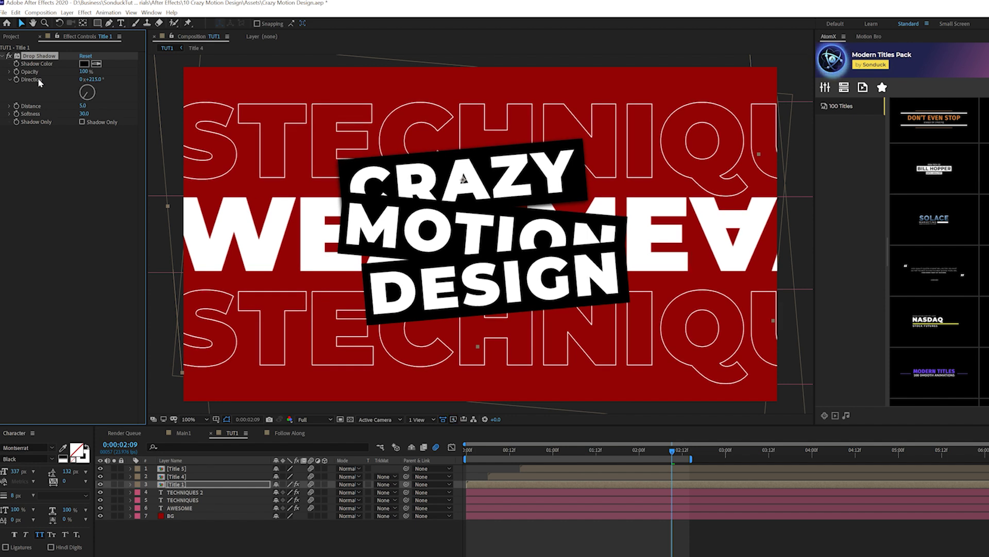
Duplicate the drop shadow and make the copy farther, much softer, with adjusted opacity
key(ctrl+d)
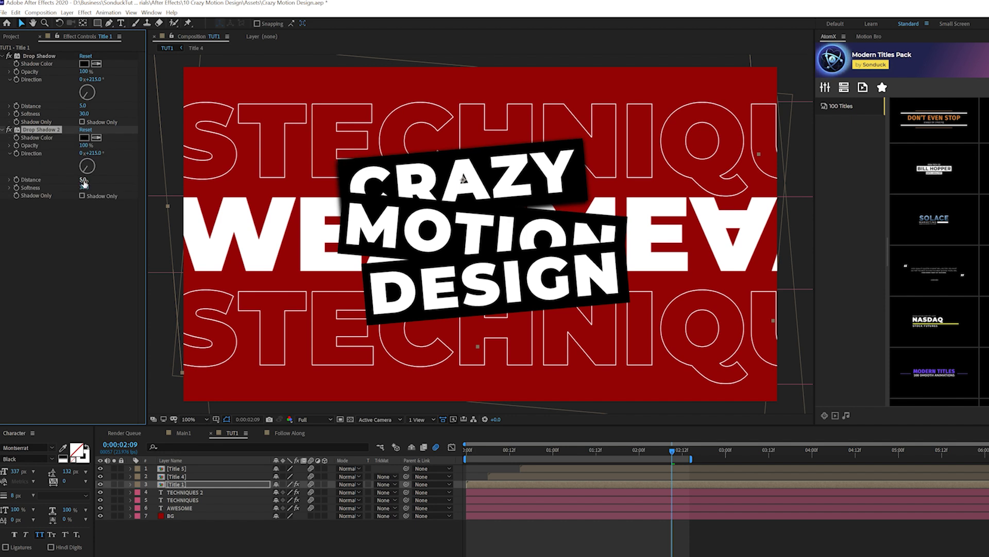
drag(93, 182, 94, 181)
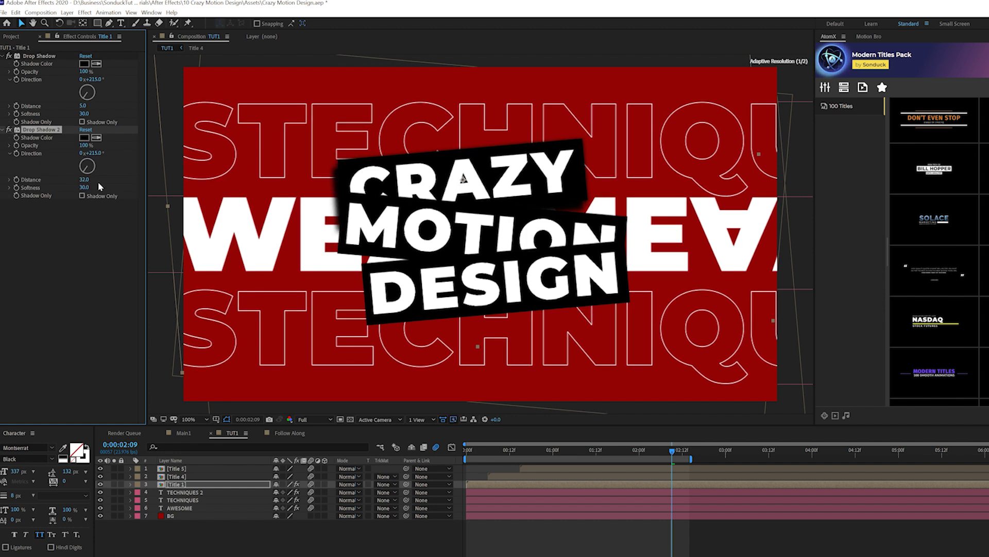
drag(106, 190, 147, 192)
drag(80, 145, 76, 145)
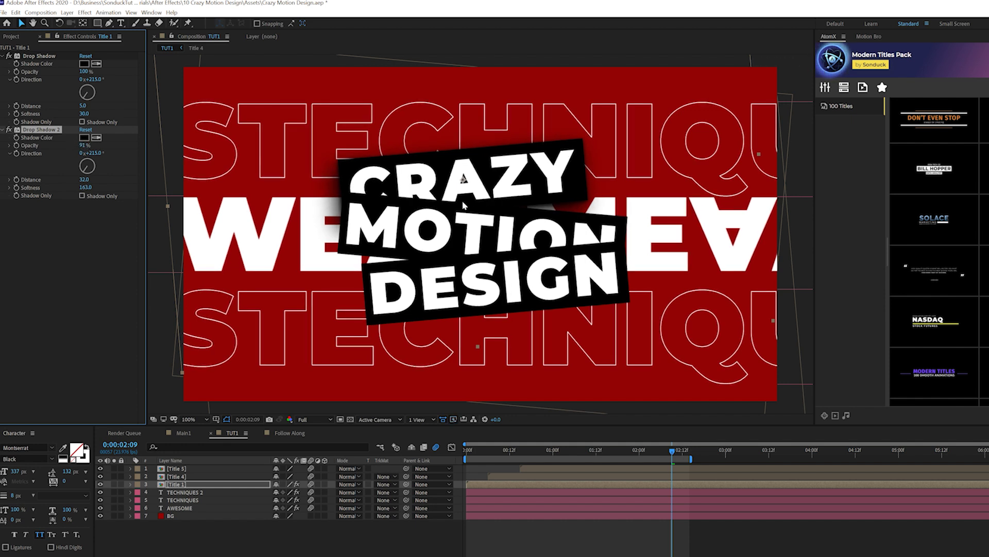
drag(83, 146, 67, 146)
Copy both drop shadows onto the Title 4 and Title 5 boxes
ctrl+click(37, 57)
click(180, 476)
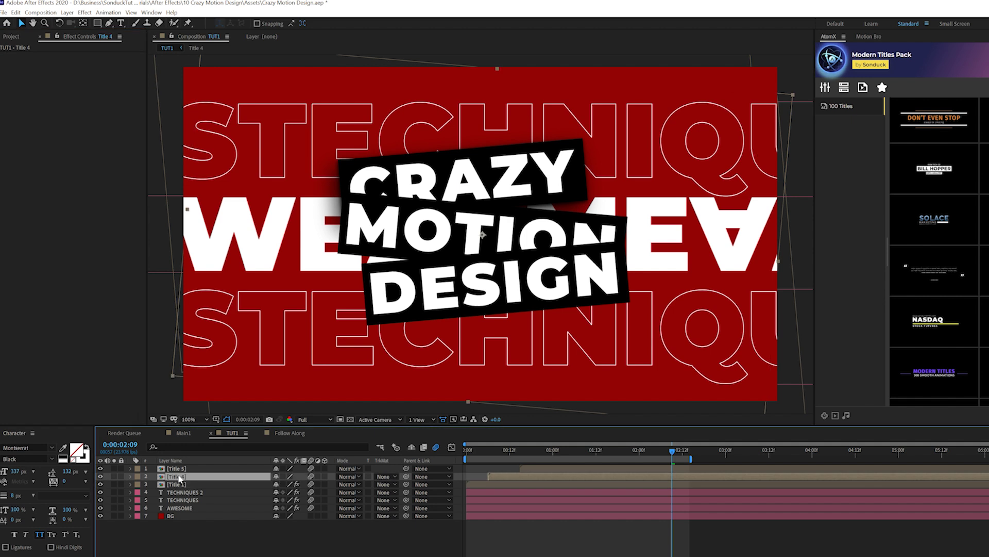
key(ctrl+v)
click(180, 469)
key(ctrl+v)
click(293, 551)
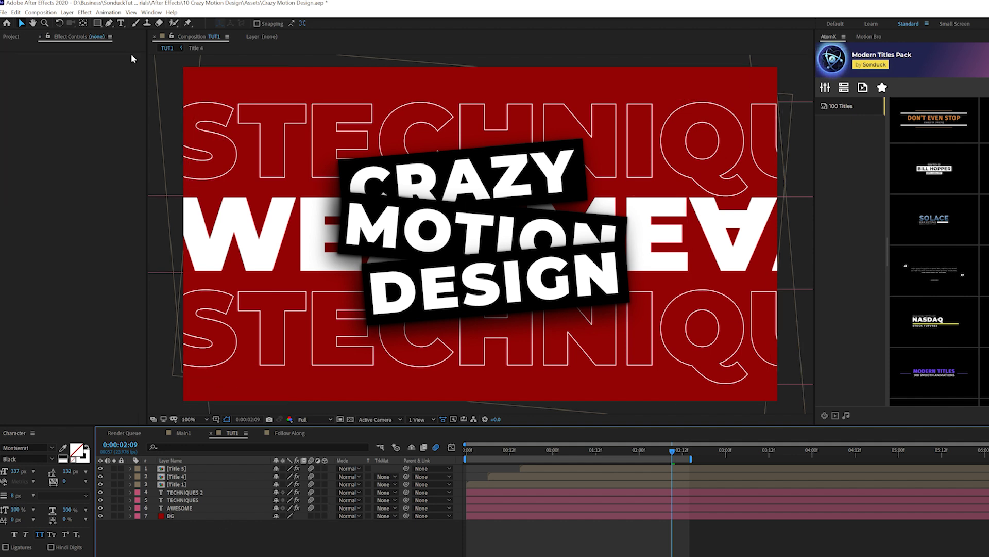
Create a new adjustment layer at the top of the TUT1 comp
click(67, 13)
mouse_move(129, 22)
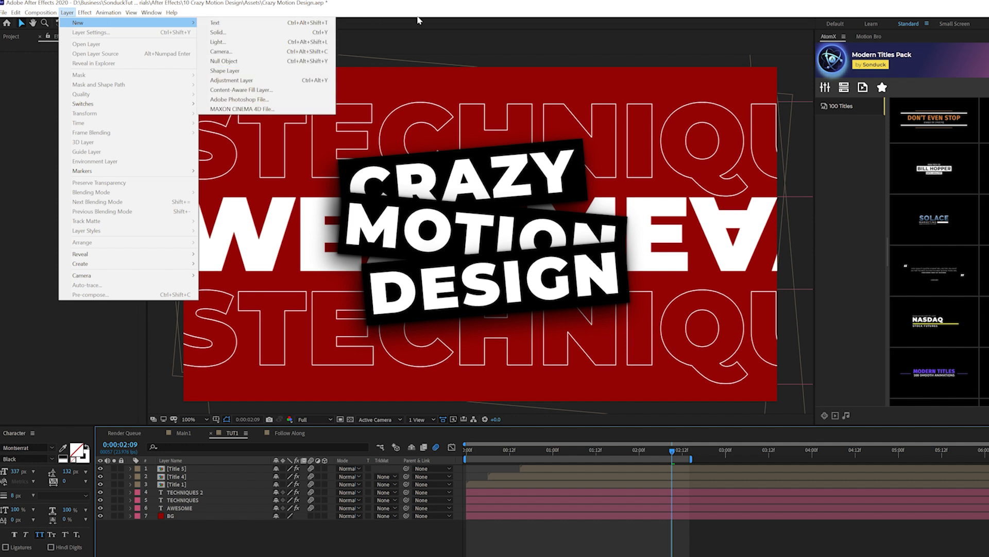
click(260, 80)
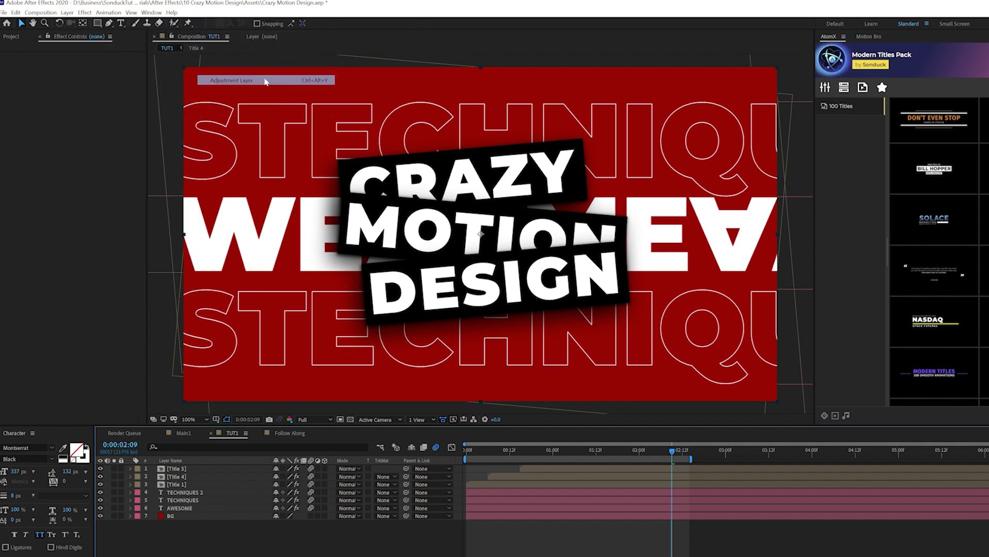
Add a Noise effect at 18% amount with colour noise off, checking the grain up close
click(82, 13)
mouse_move(170, 178)
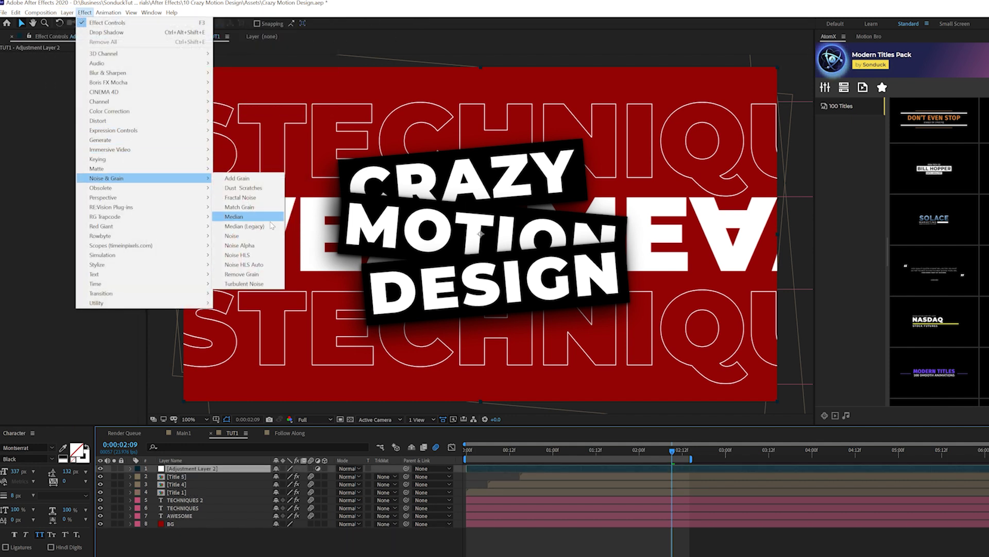
click(232, 235)
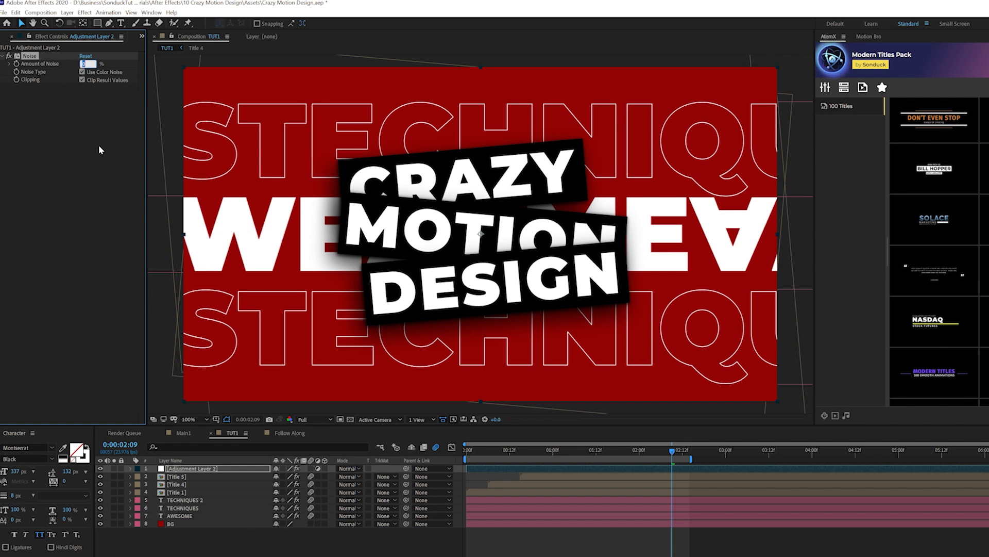
text(18)
key(Return)
click(82, 72)
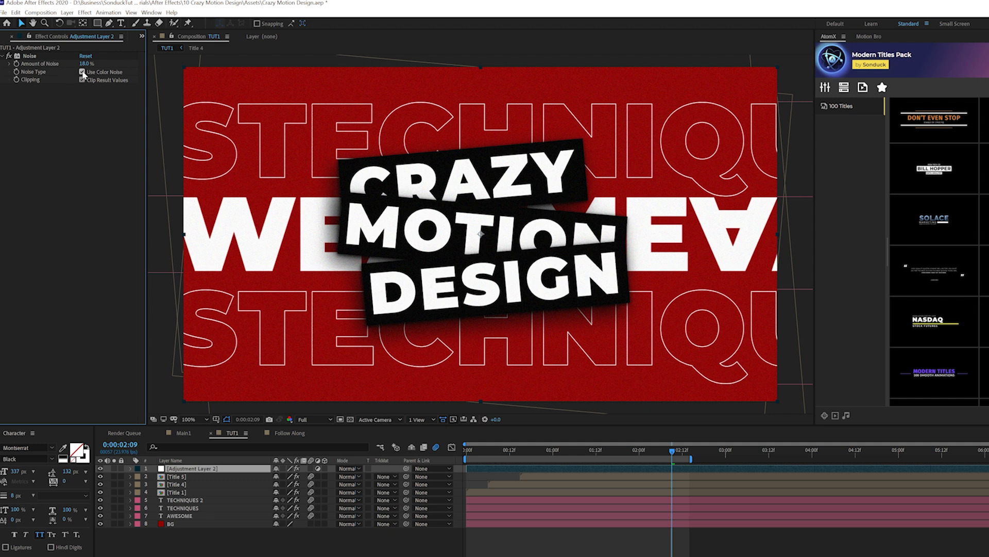
key(period)
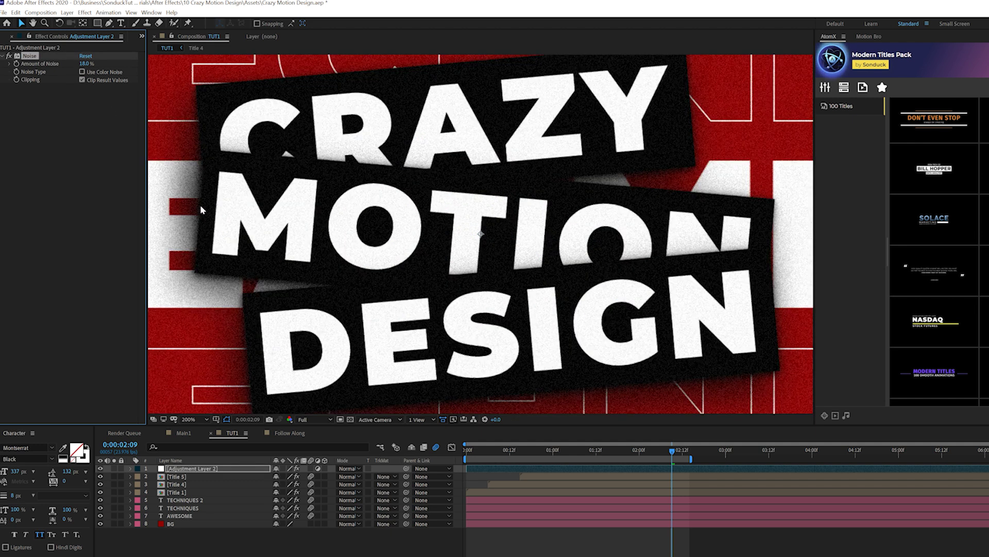
key(comma)
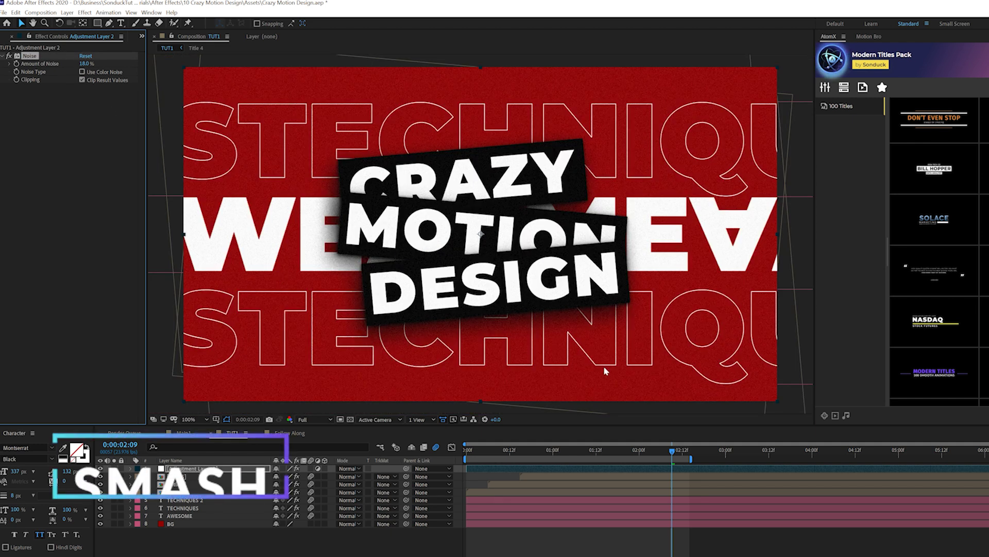